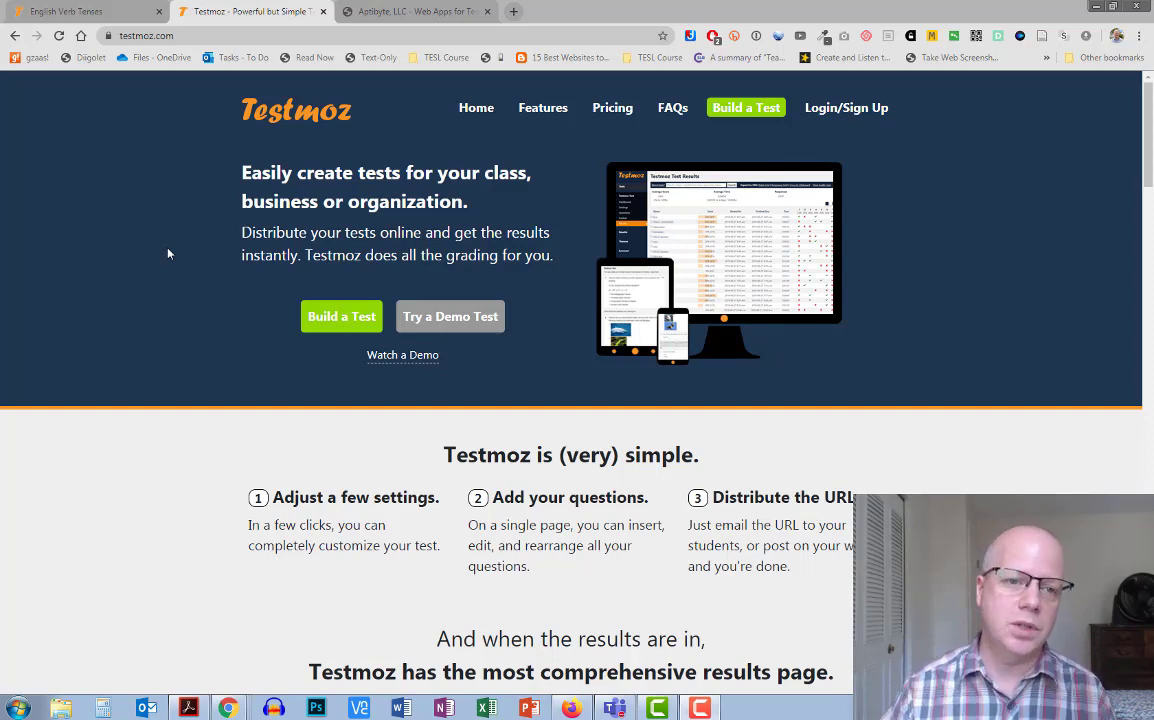
Step: Build a new test named 'Example test' with a password, entered twice, and create it
left_click(343, 323)
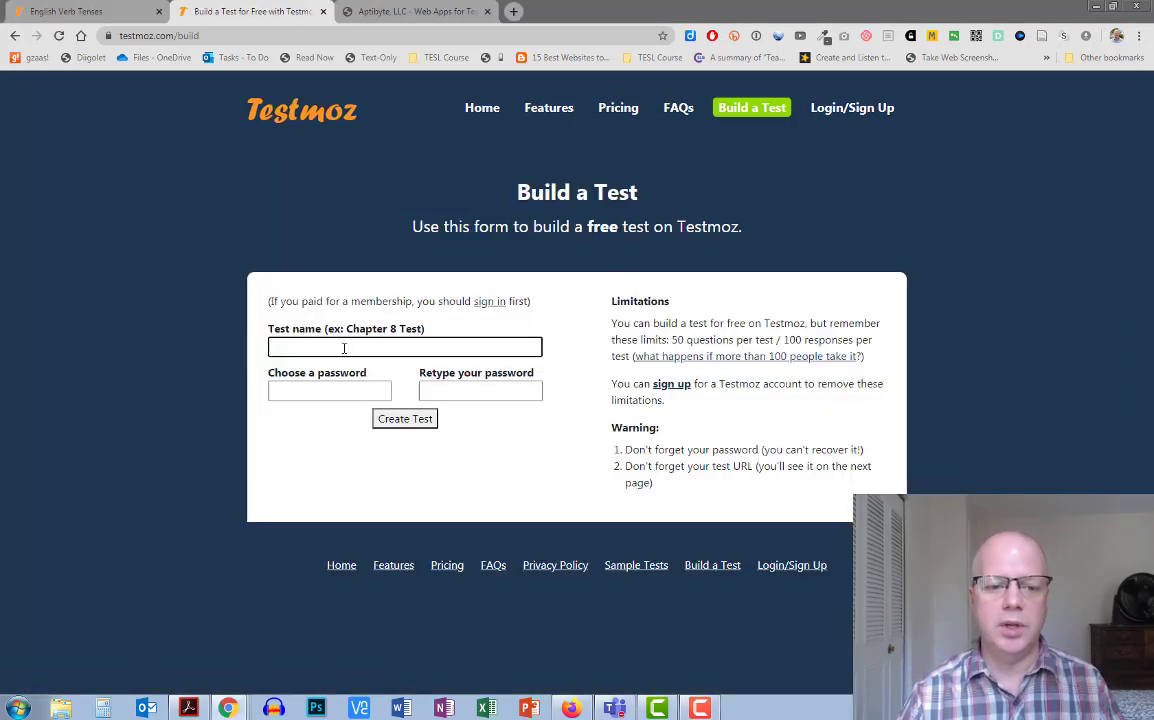
left_click(344, 348)
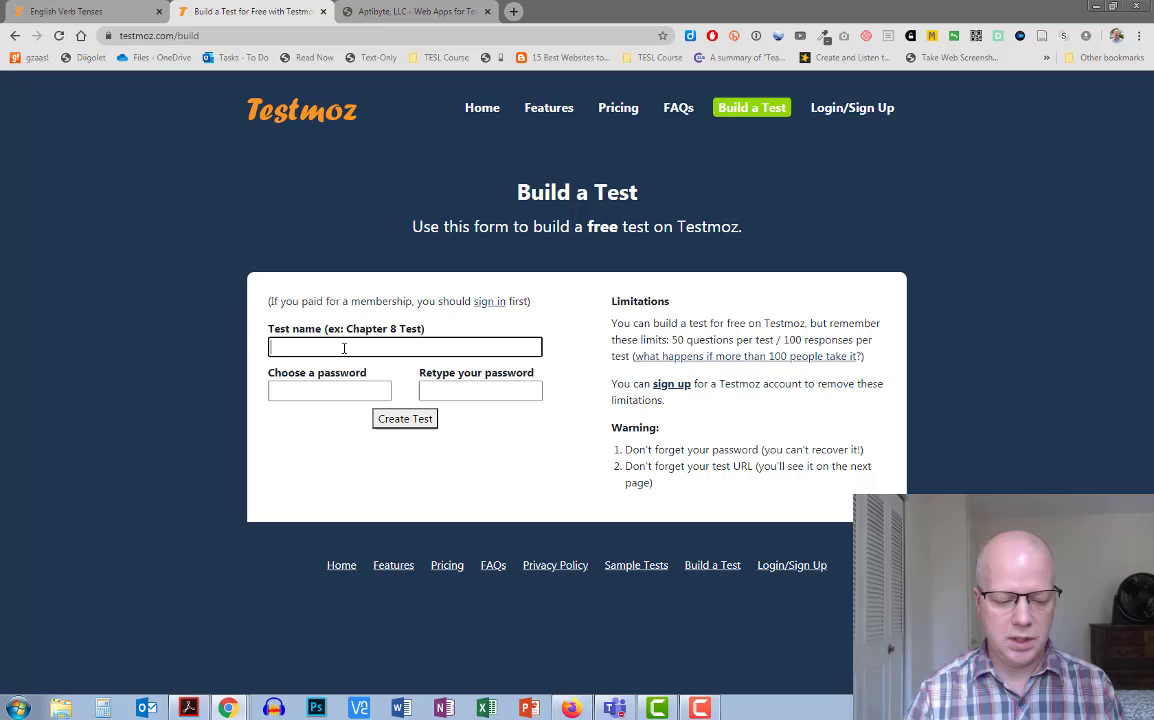
type("Example test")
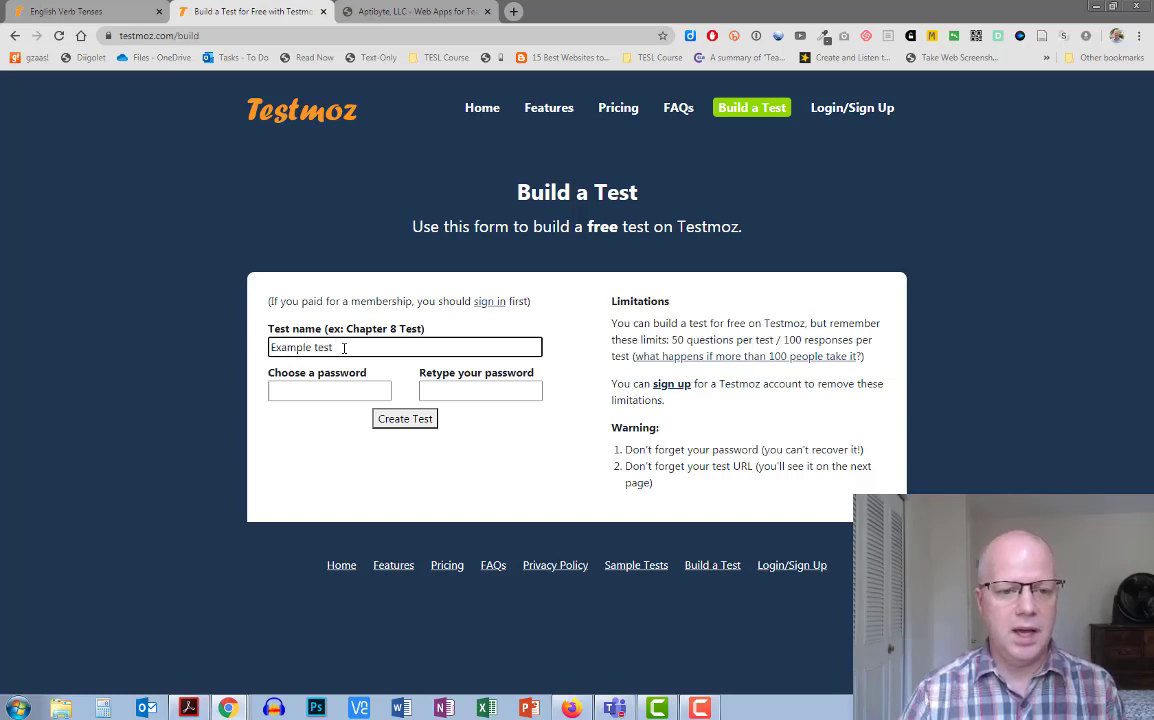
left_click(340, 391)
type("*****")
key("Tab")
type("*")
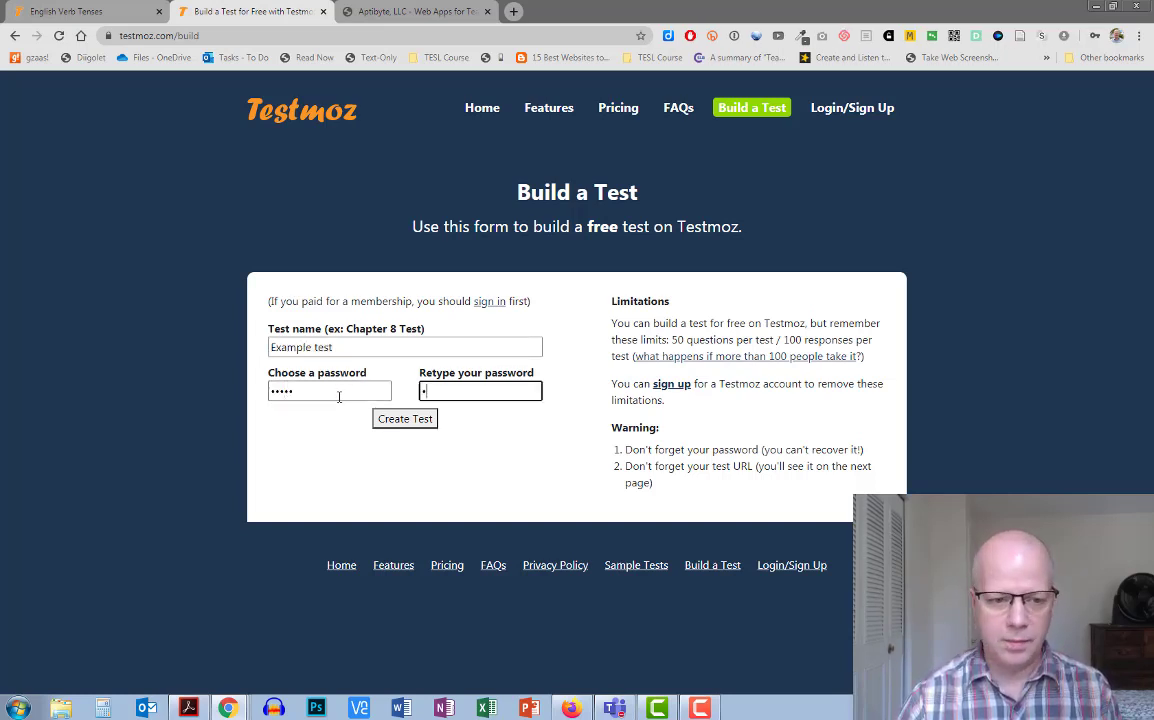
type("****")
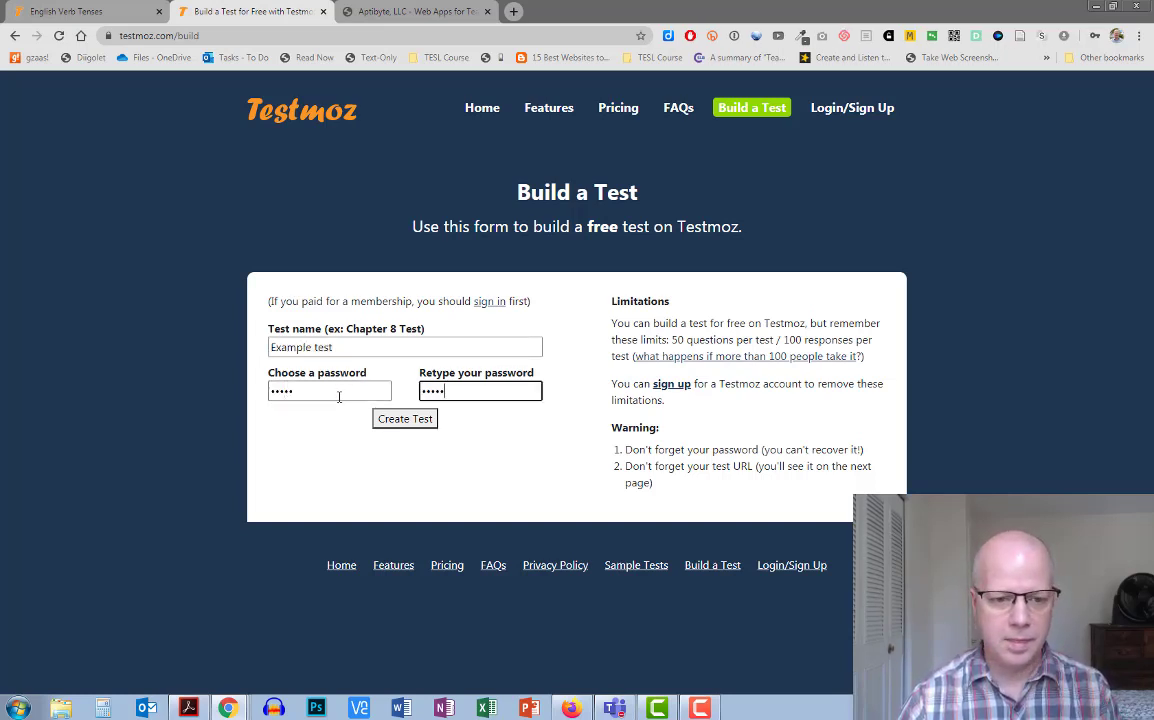
left_click(393, 420)
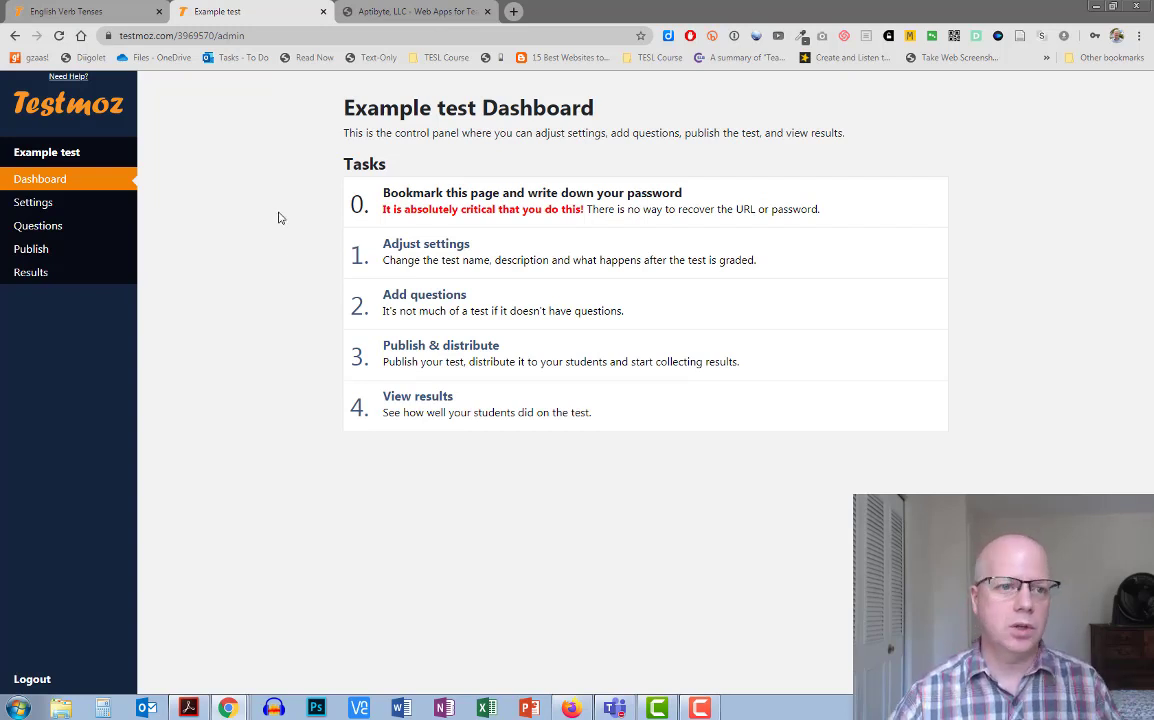
Step: Select the Example test's admin URL, check its settings and questions, then return to its dashboard
double_click(248, 35)
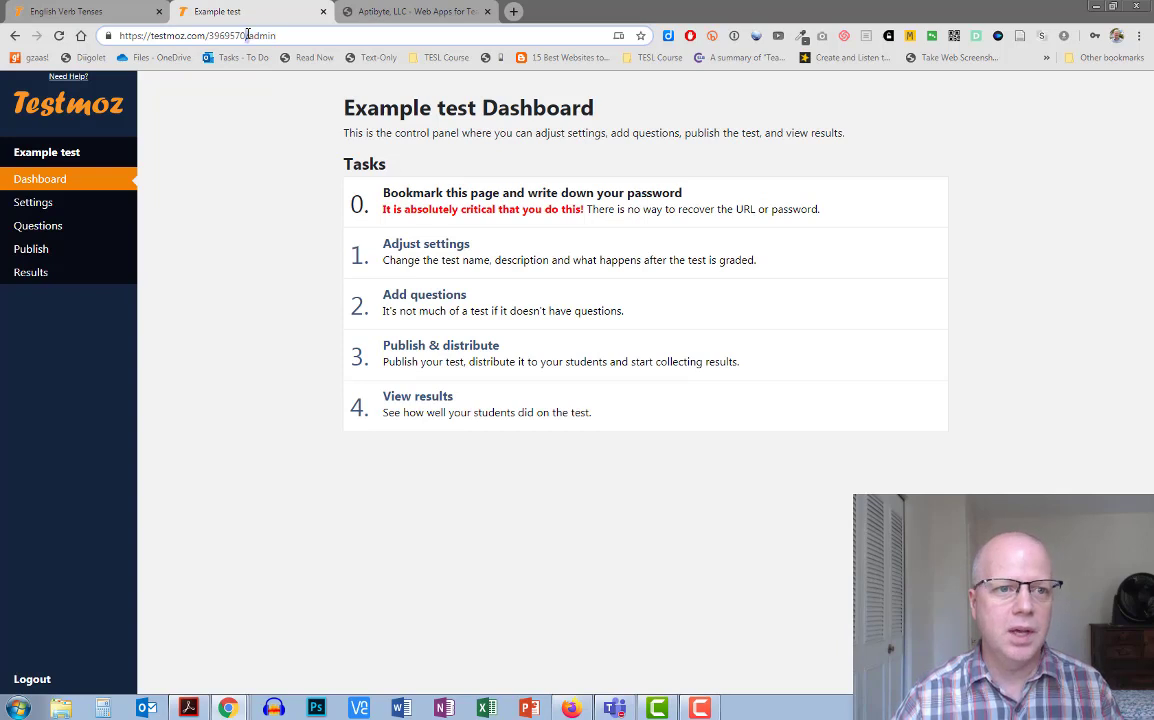
triple_click(246, 35)
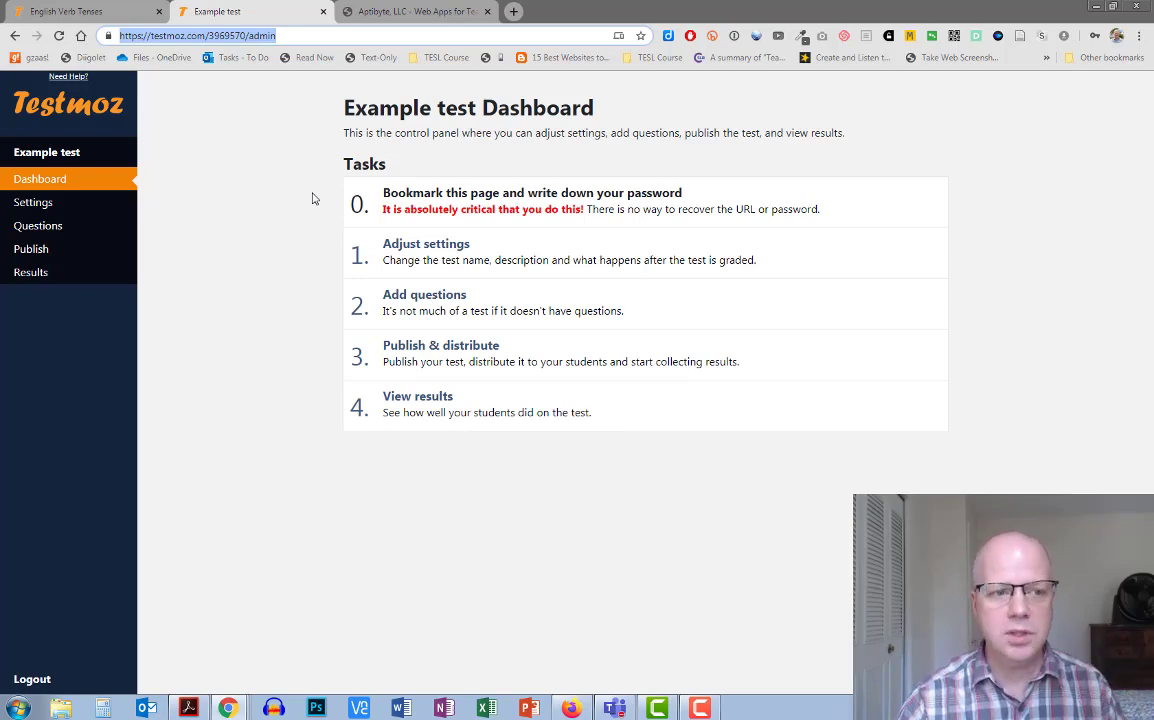
left_click(22, 203)
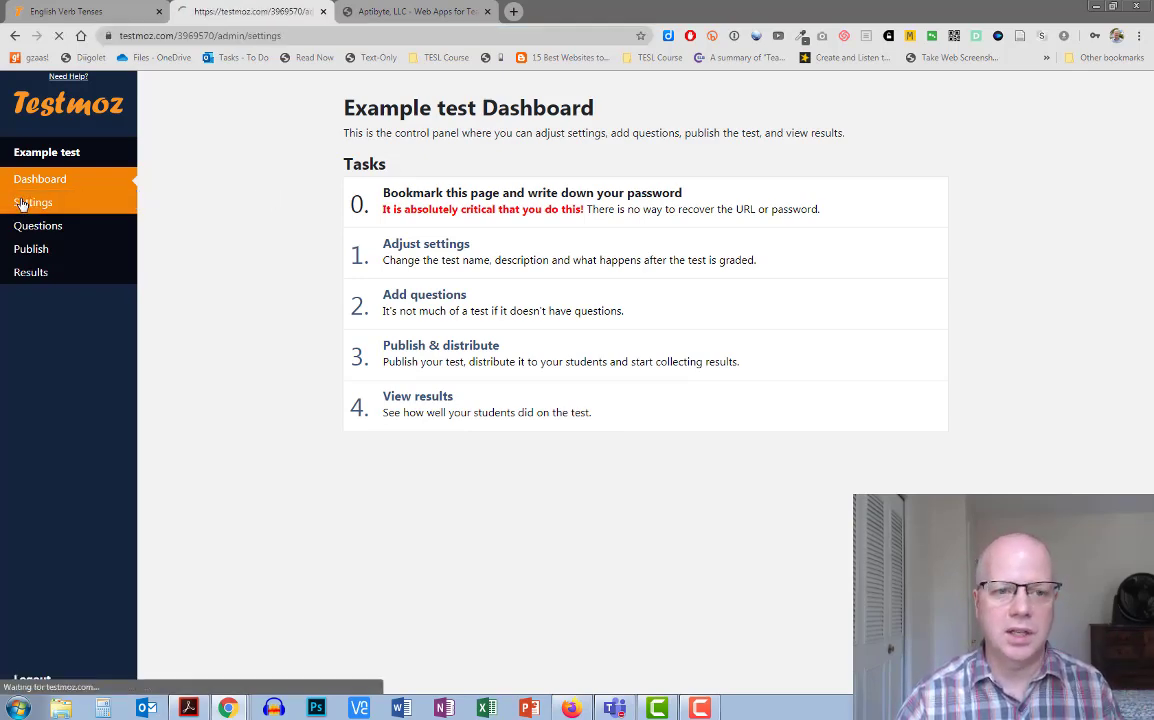
left_click(39, 229)
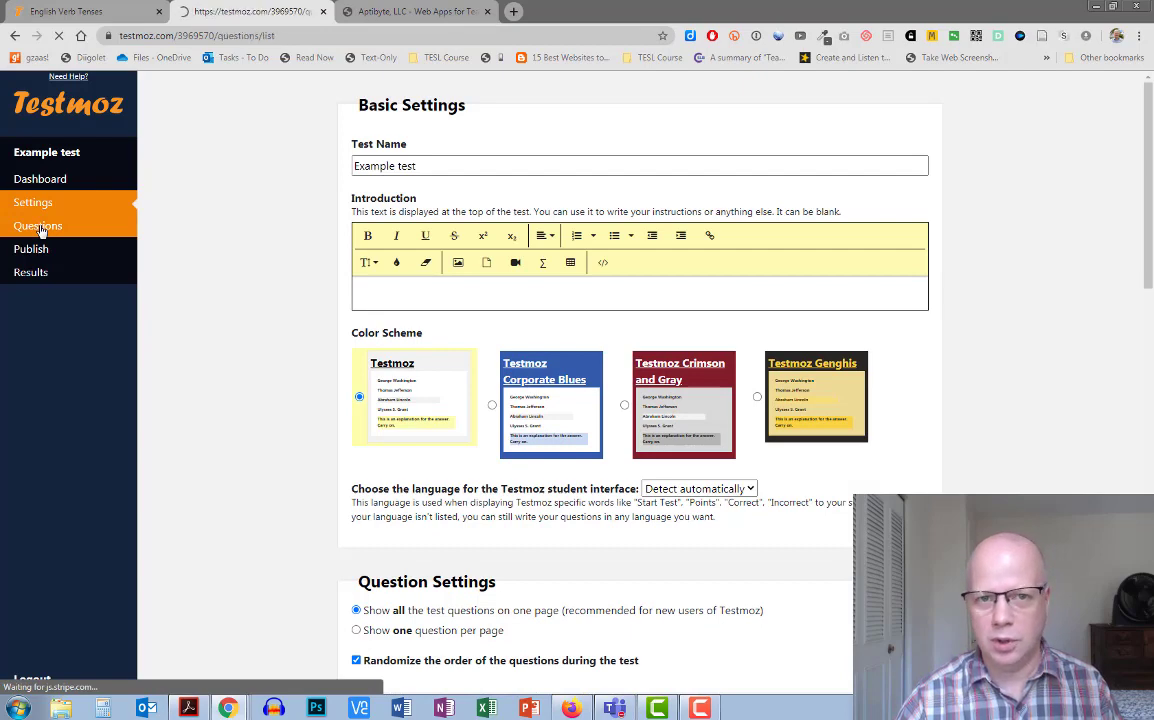
left_click(53, 184)
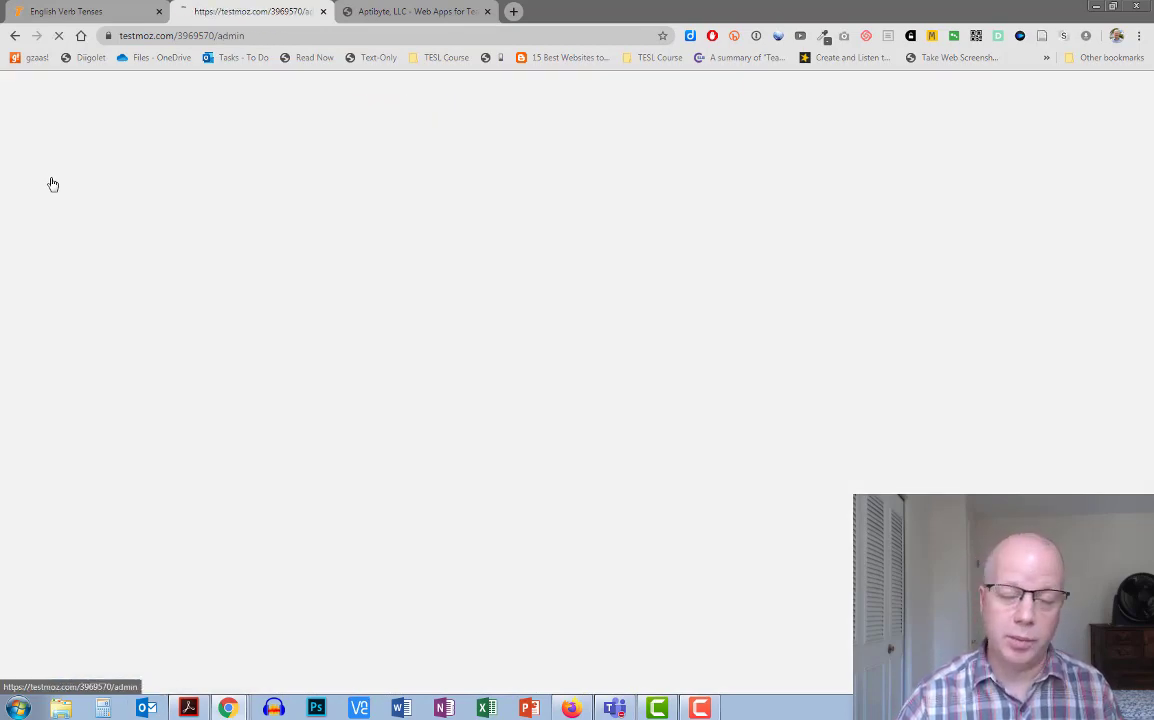
Step: Open the English Verb Tenses test's settings and reselect the Crimson and Gray colour scheme
left_click(78, 10)
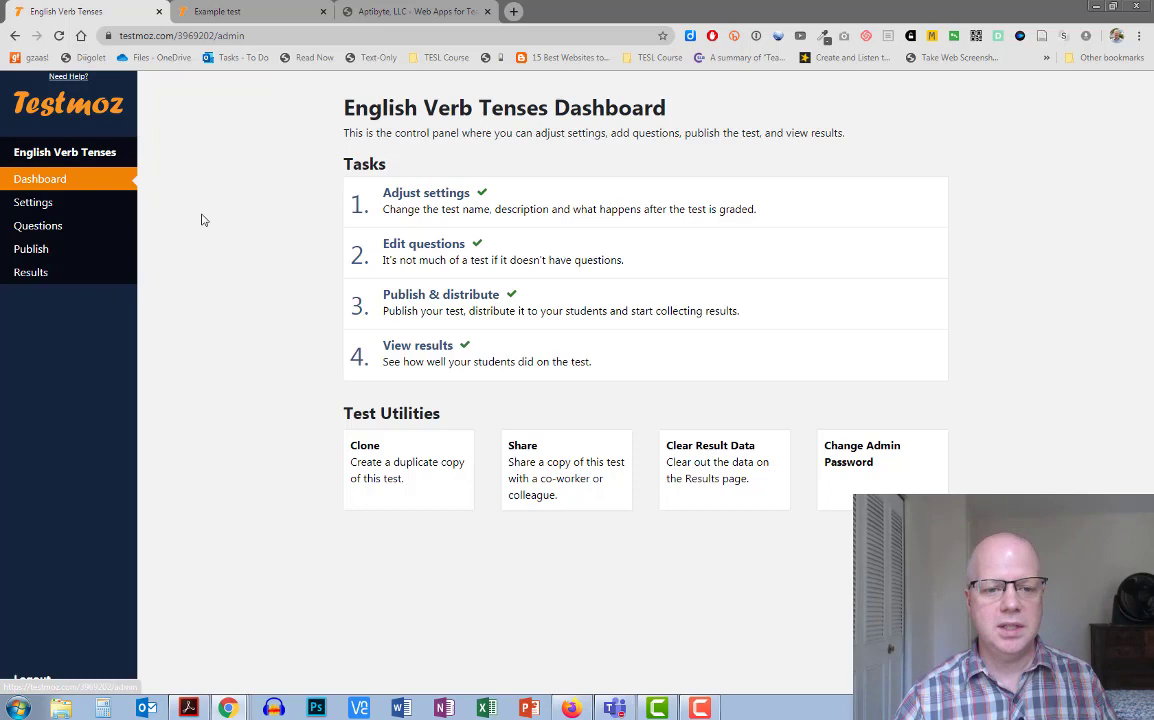
left_click(19, 203)
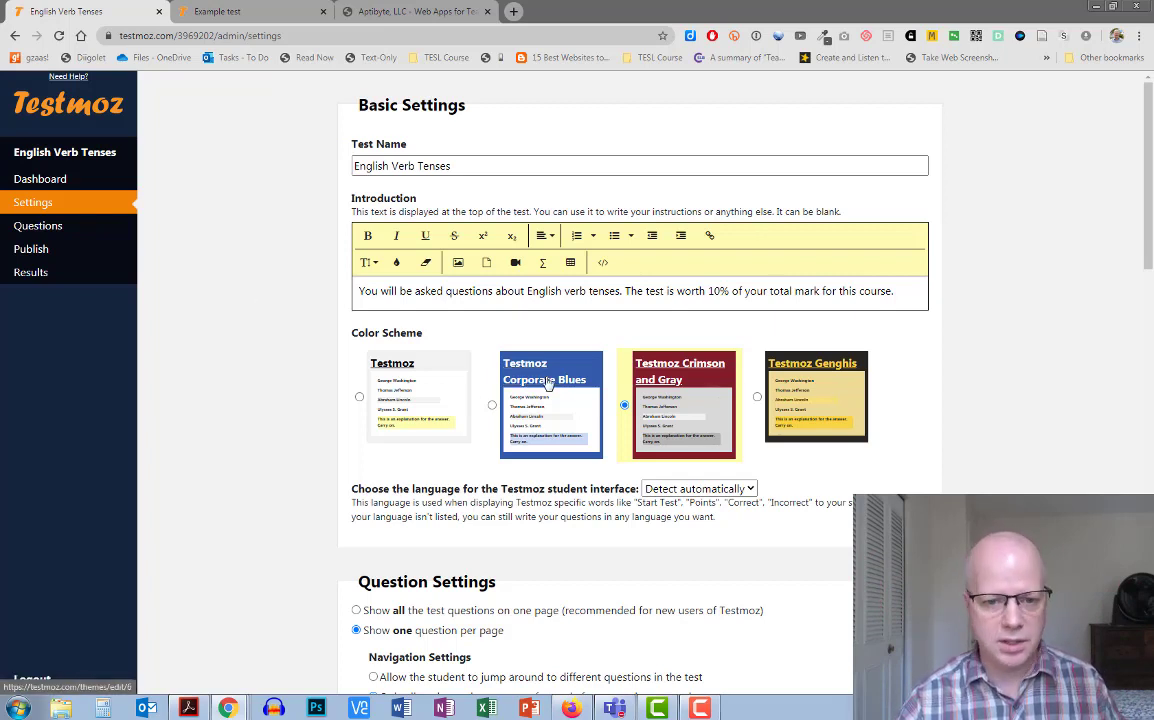
left_click(374, 346)
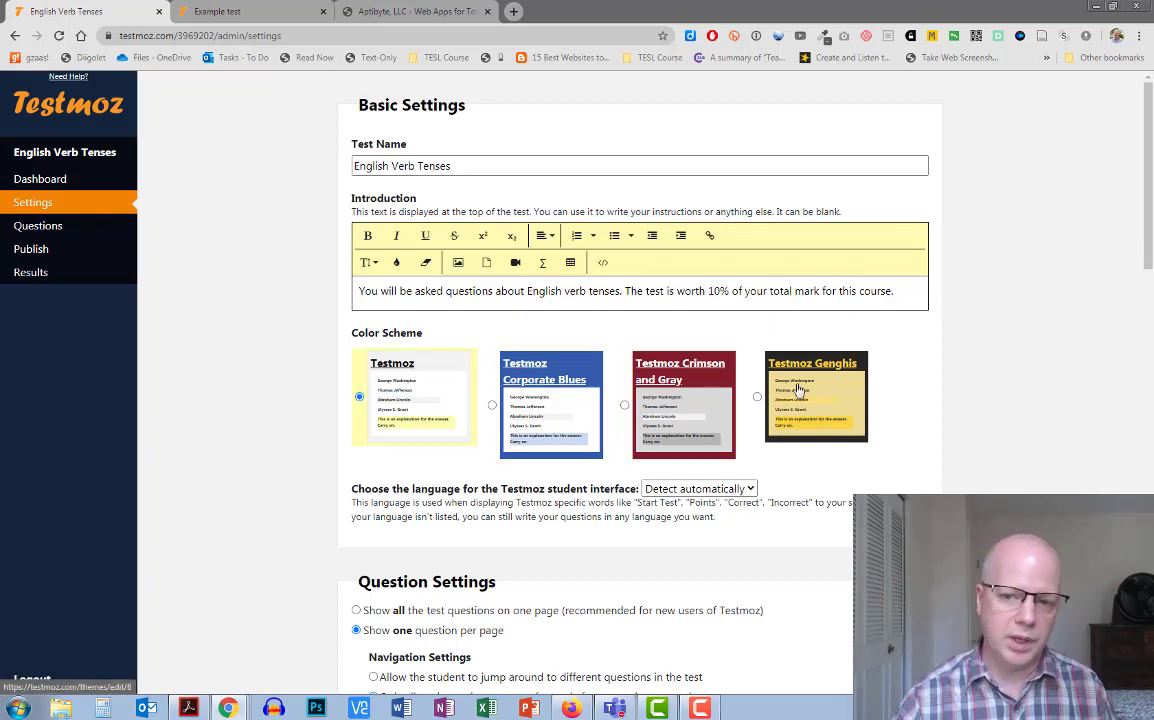
left_click(690, 394)
Step: Keep the student interface language set to Detect automatically
scroll(280, 372, "down", 3)
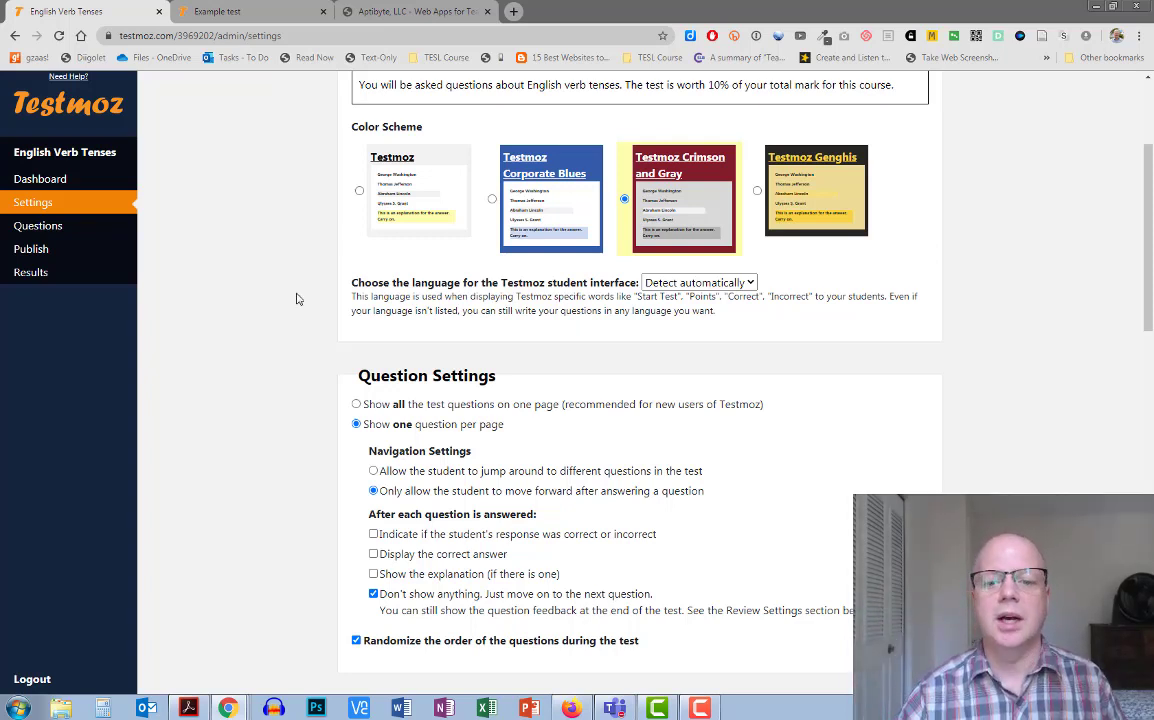
left_click(704, 284)
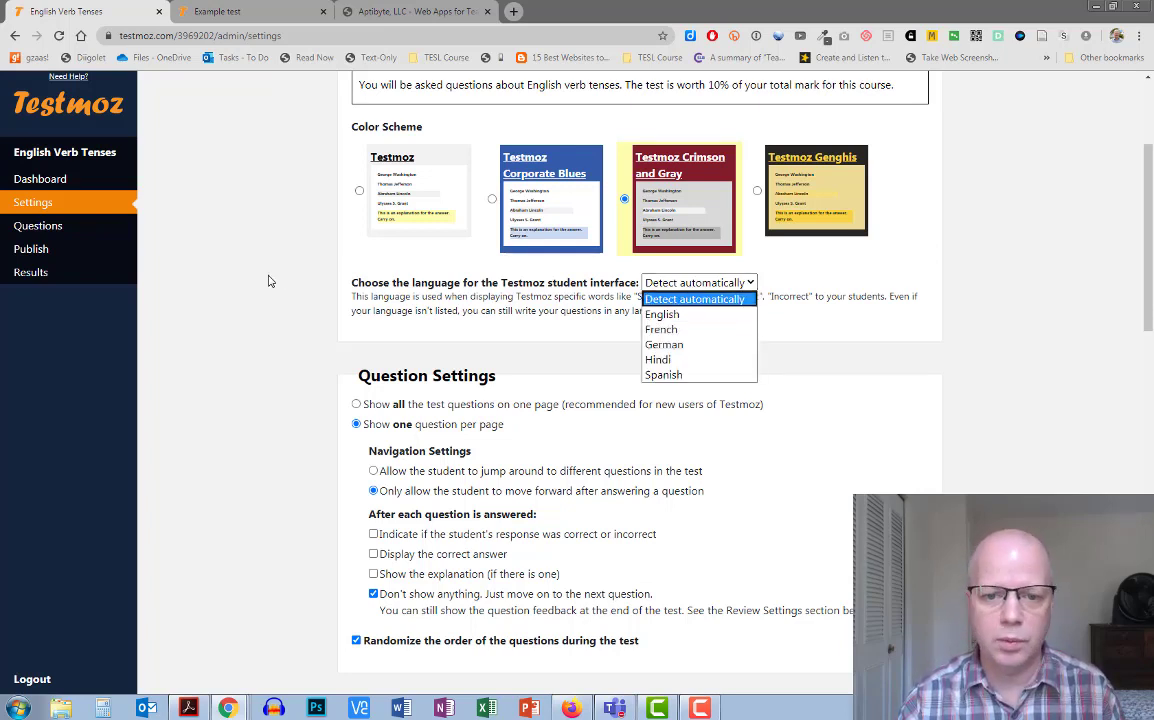
left_click(694, 299)
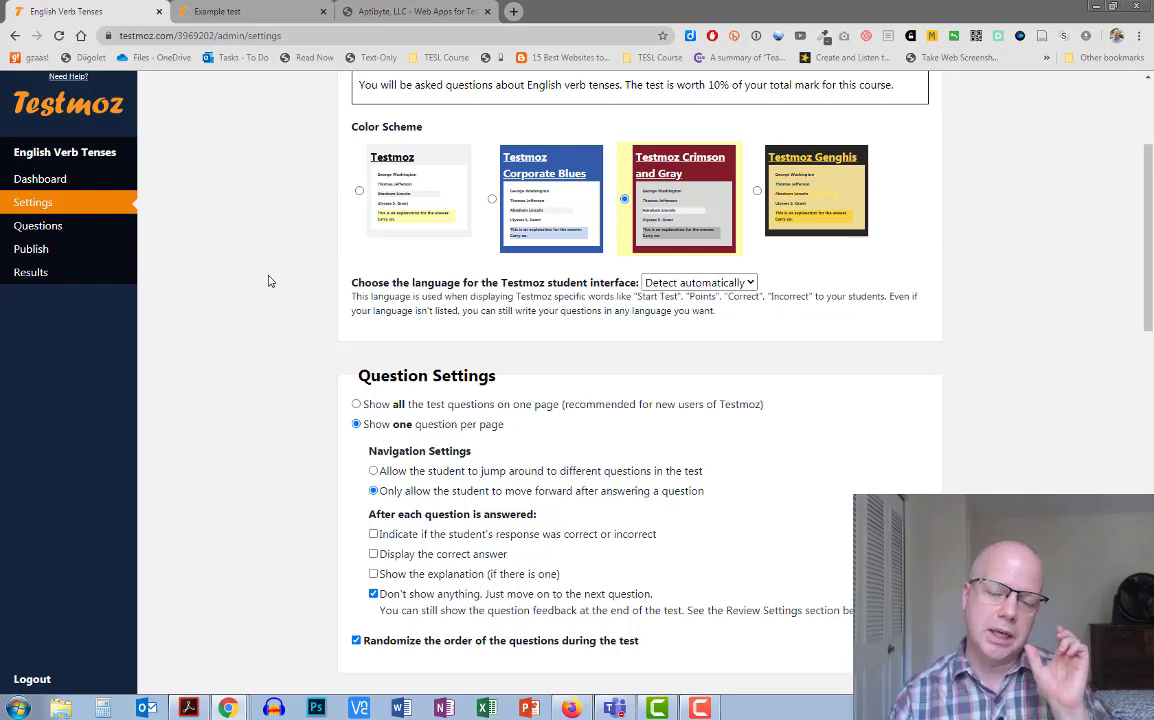
Step: Set Question Settings to show all the test questions on one page, leaving randomized order on
scroll(245, 300, "down", 2)
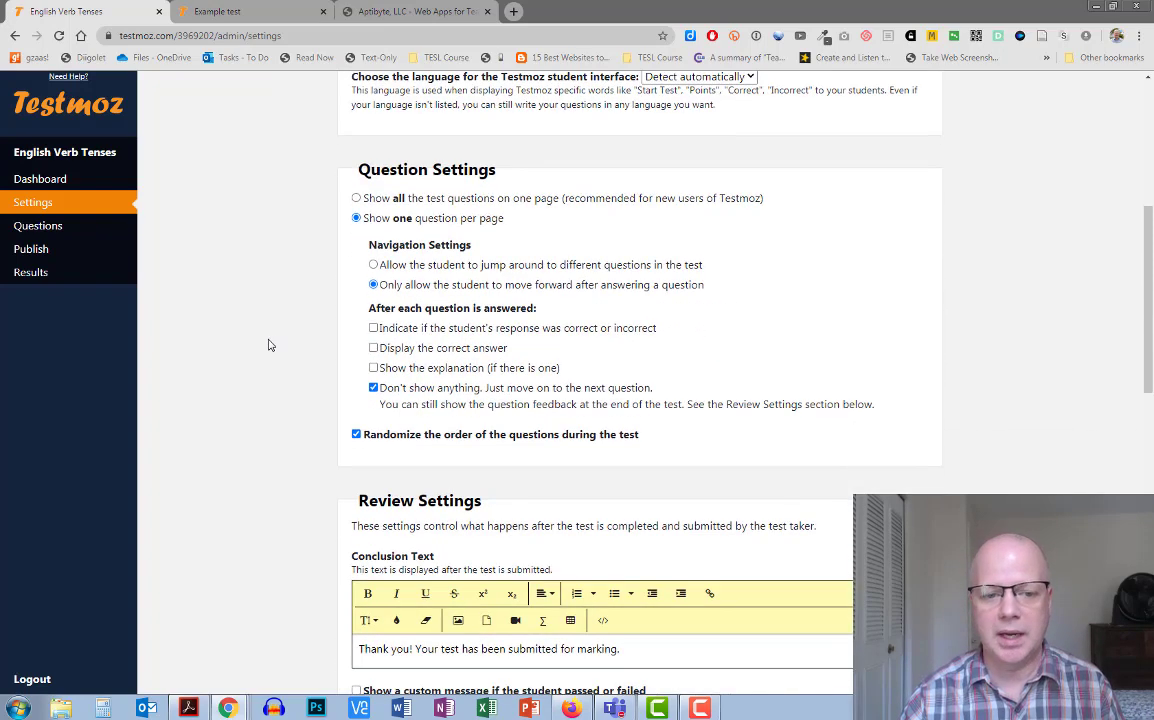
left_click(355, 198)
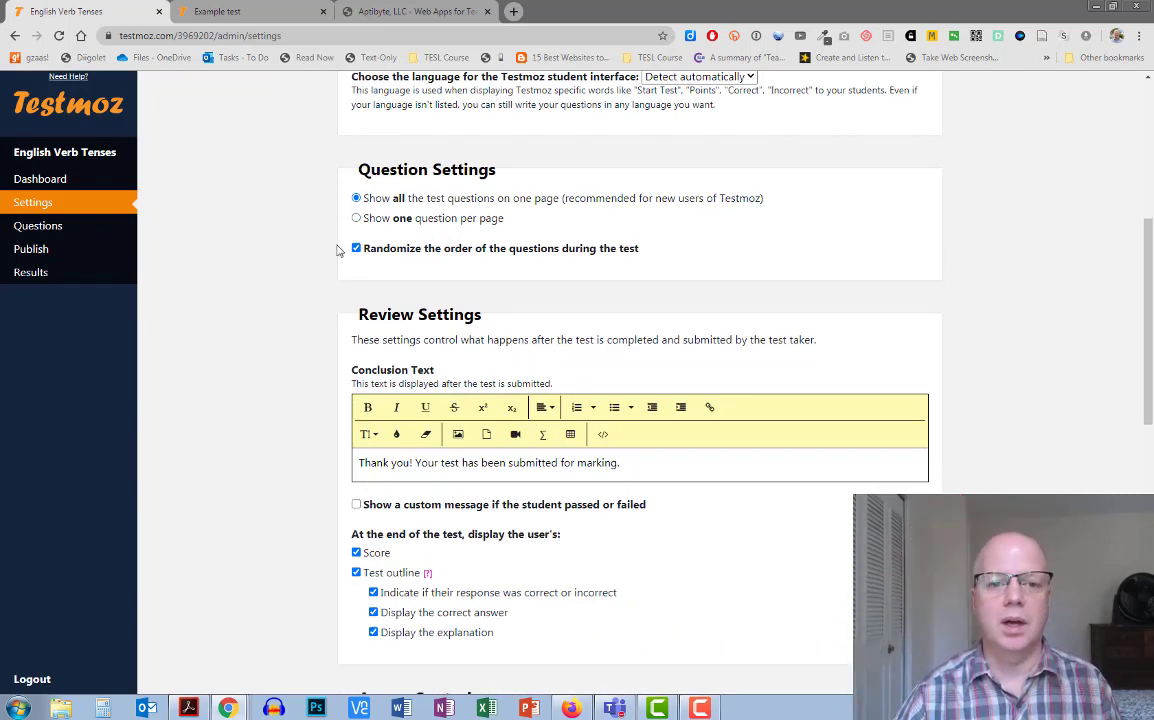
left_click(356, 219)
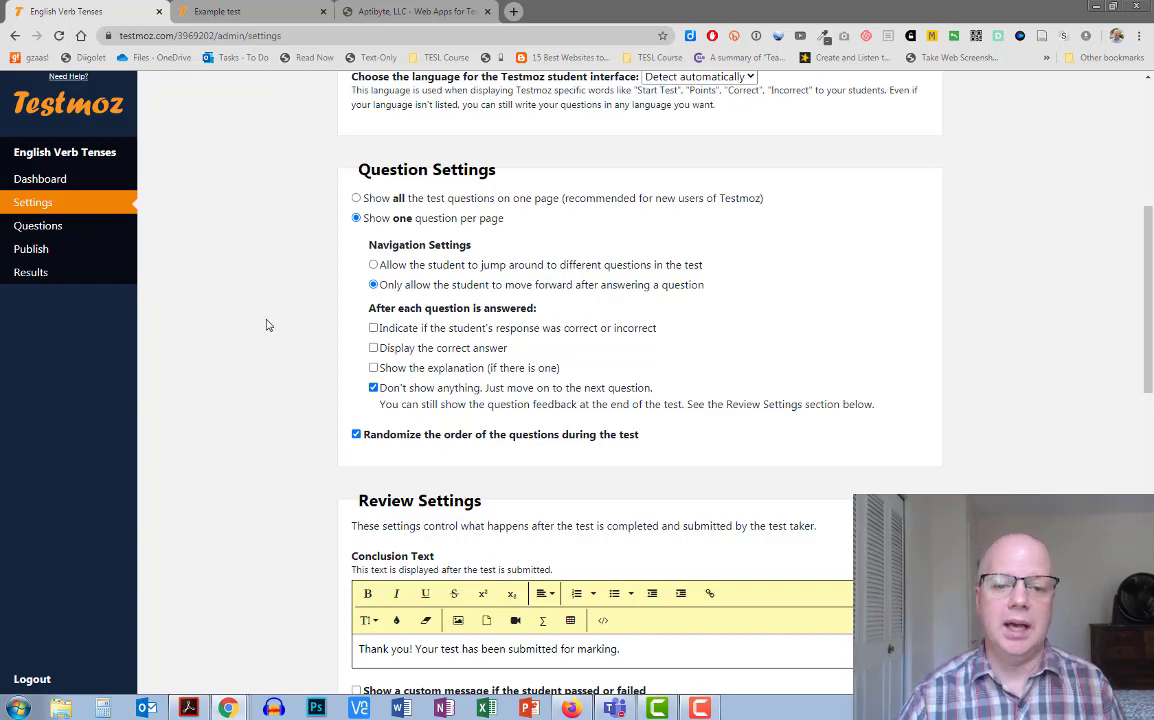
scroll(266, 324, "down", 2)
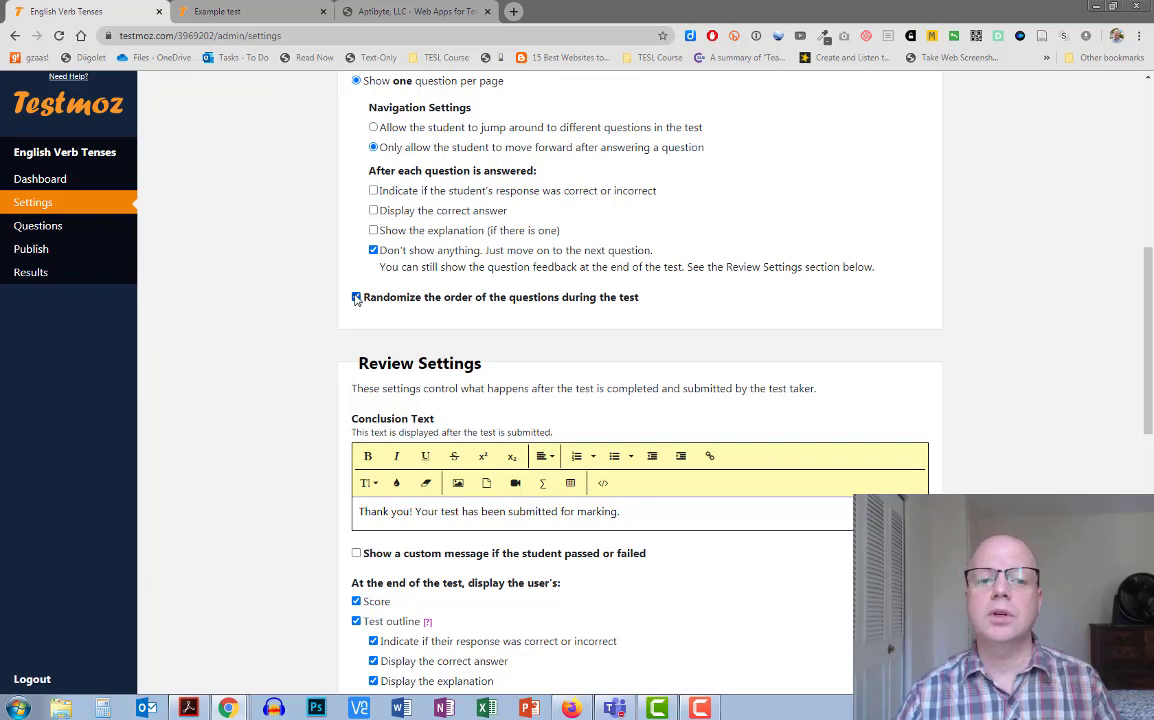
scroll(320, 233, "up", 3)
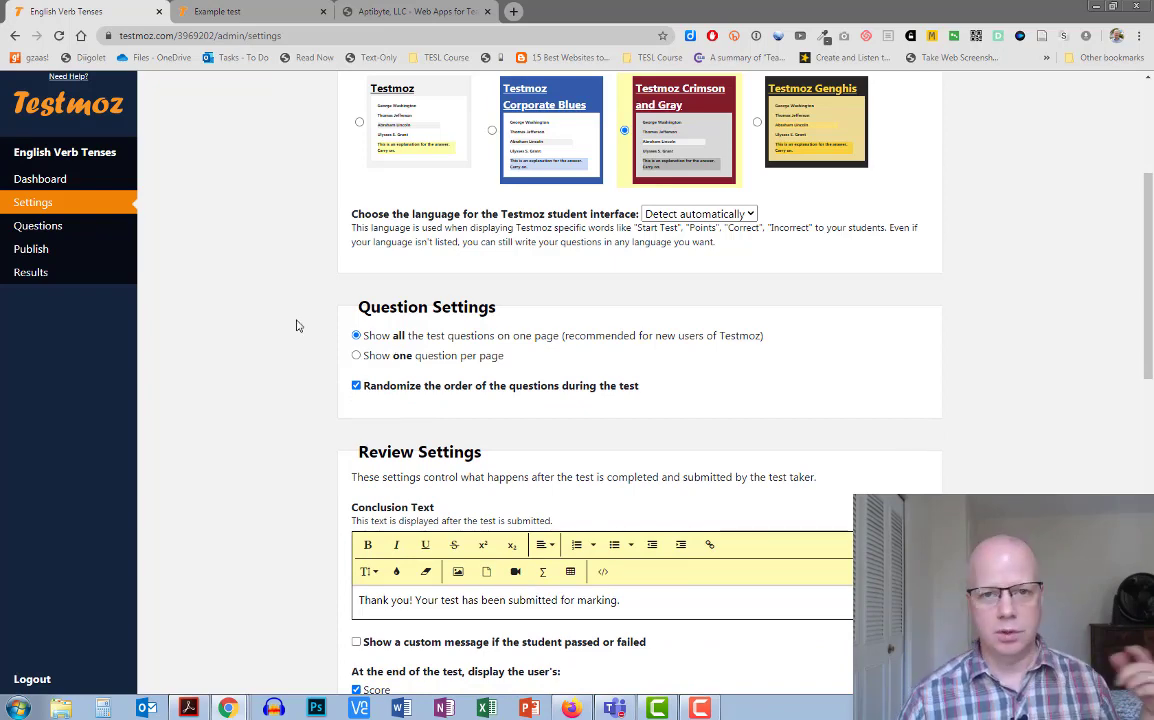
scroll(268, 325, "down", 2)
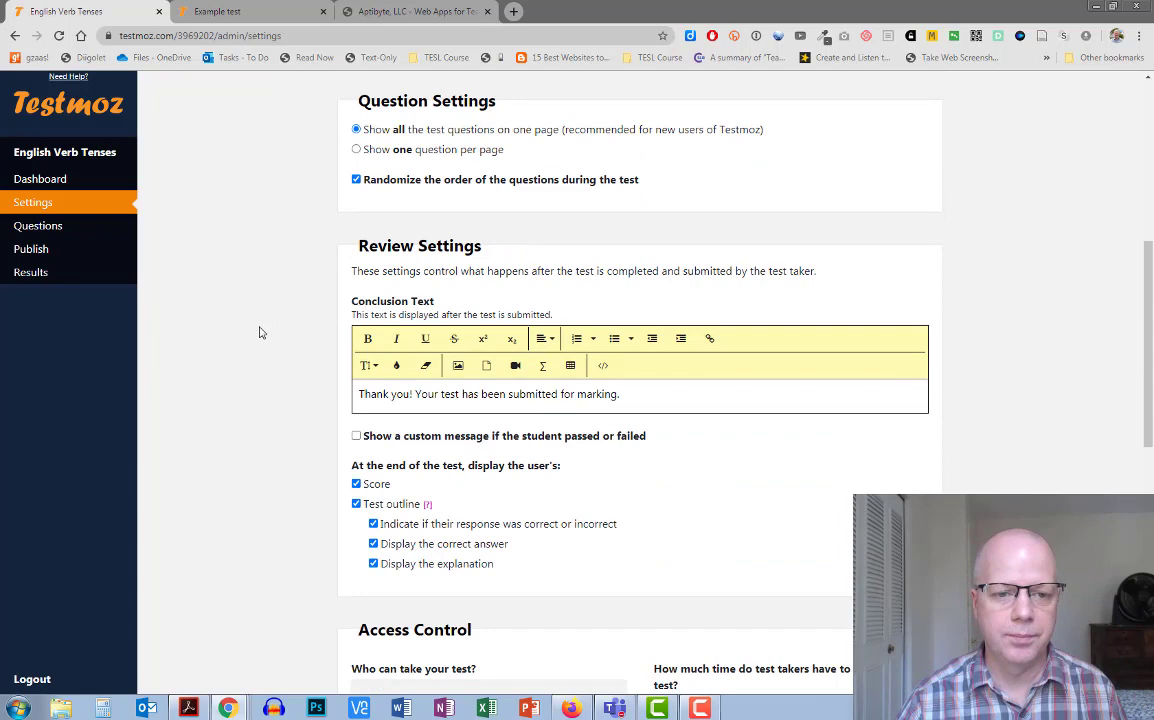
scroll(225, 317, "down", 2)
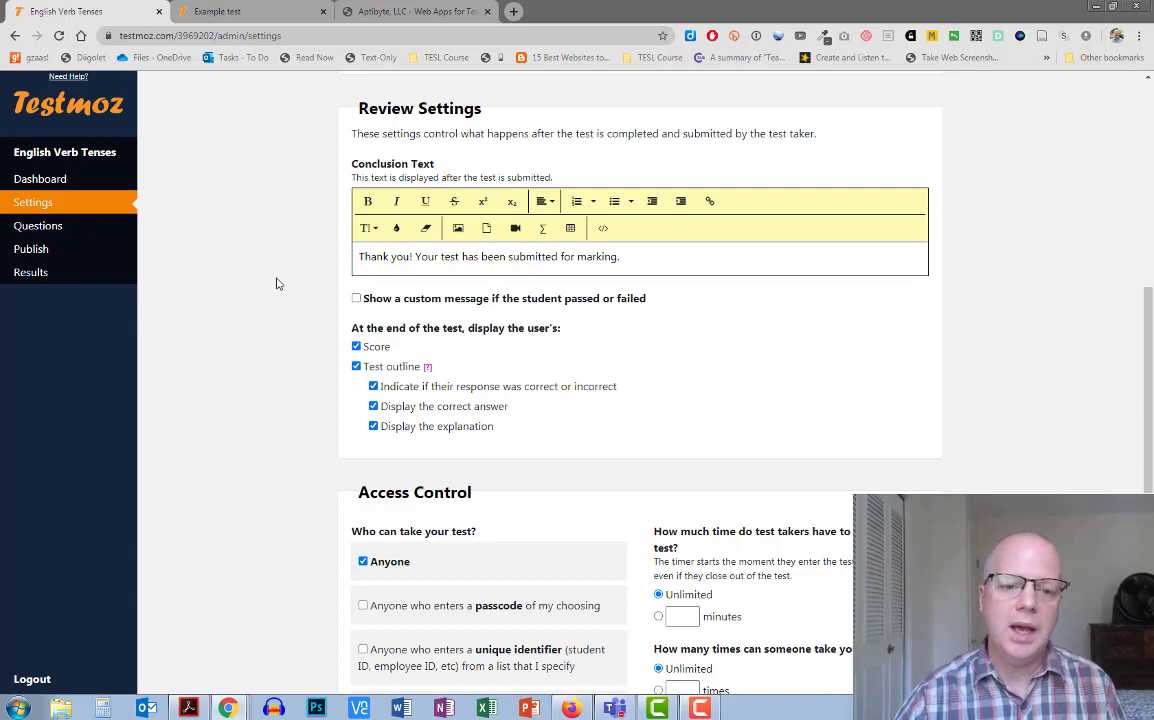
scroll(285, 290, "down", 2)
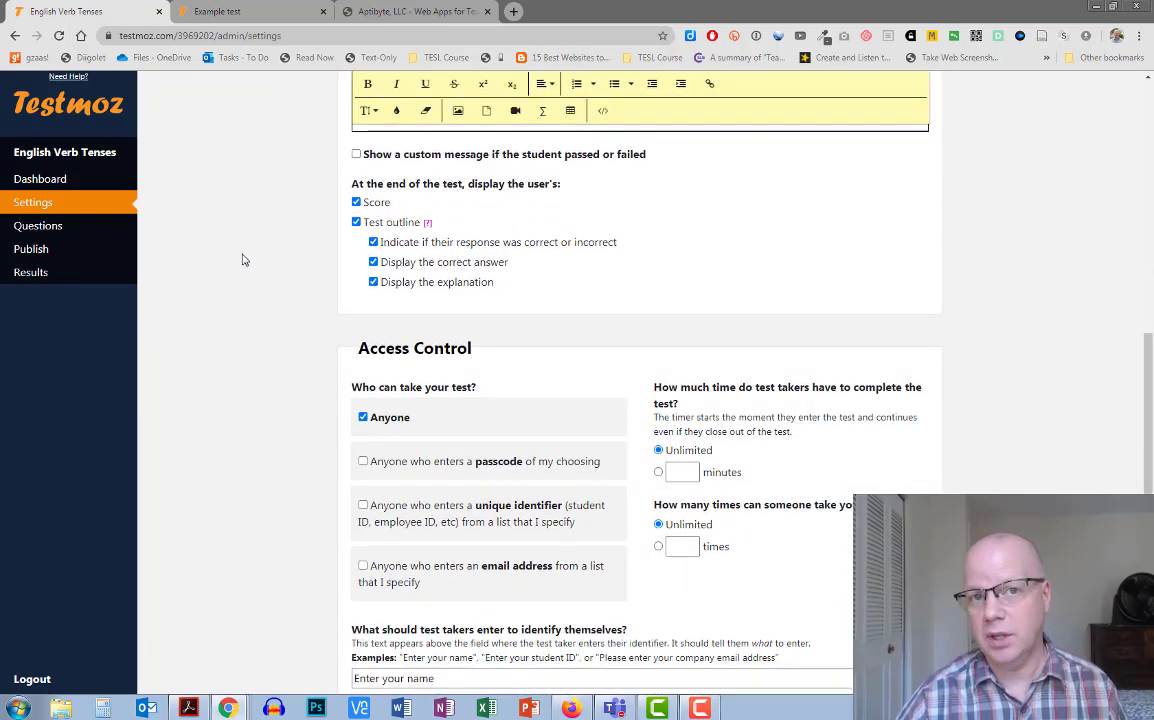
scroll(242, 260, "down", 2)
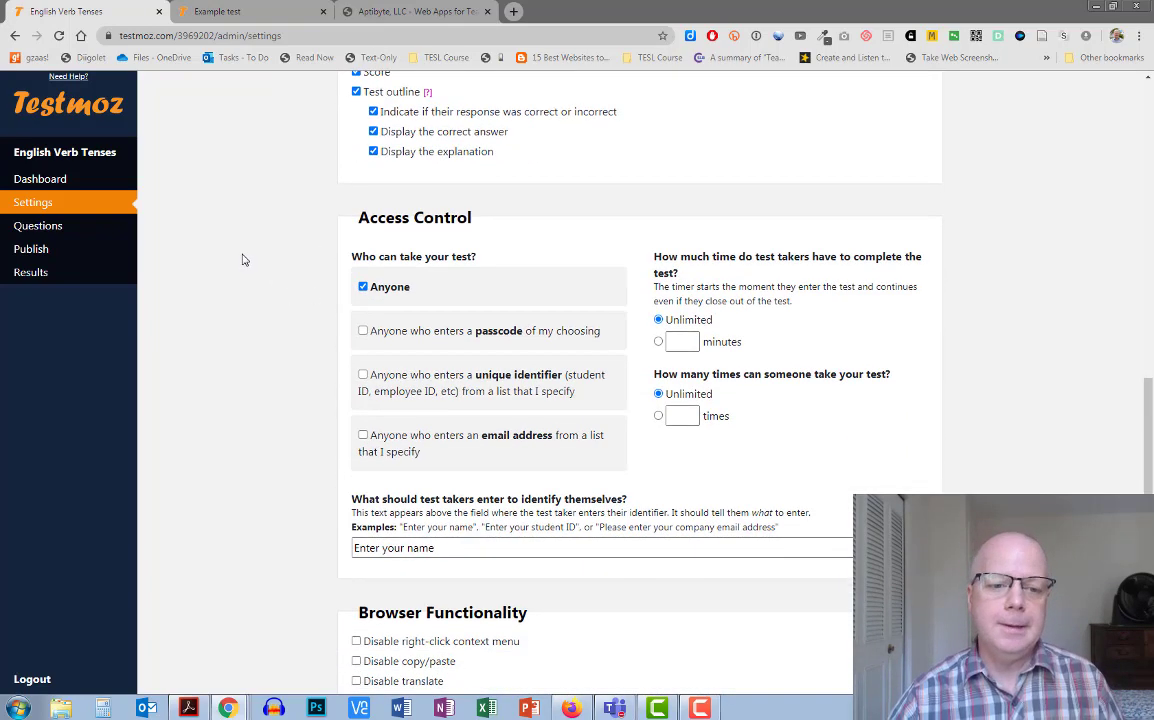
scroll(272, 295, "down", 2)
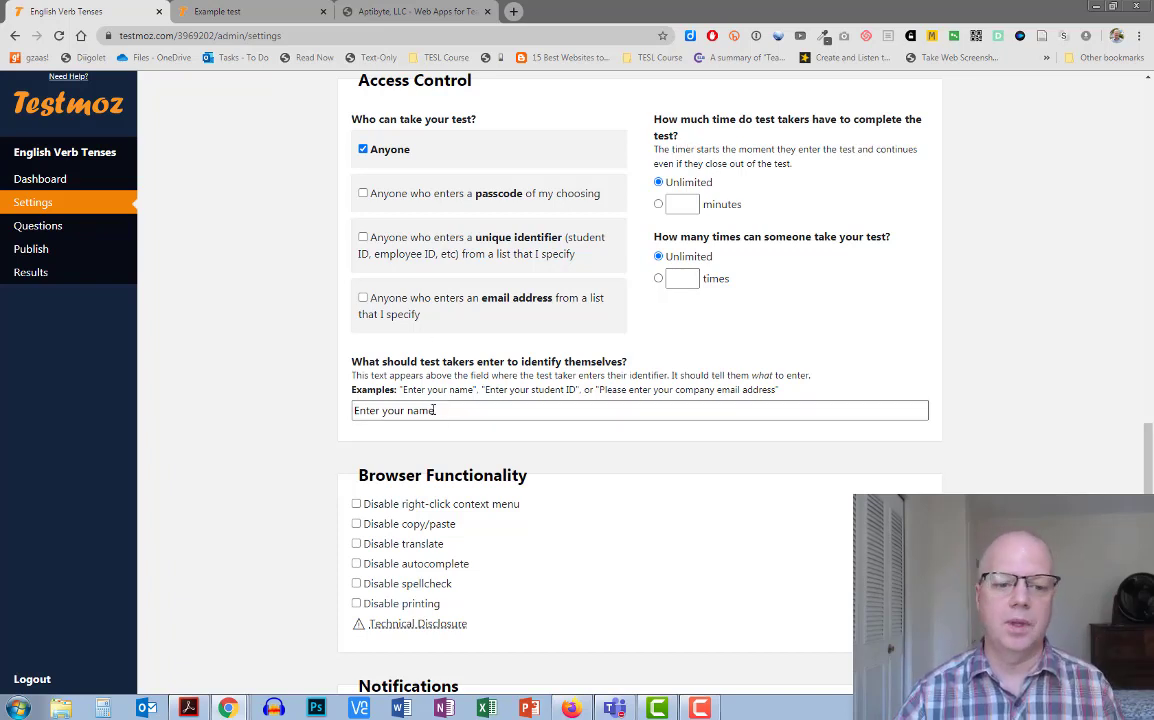
left_click(391, 366)
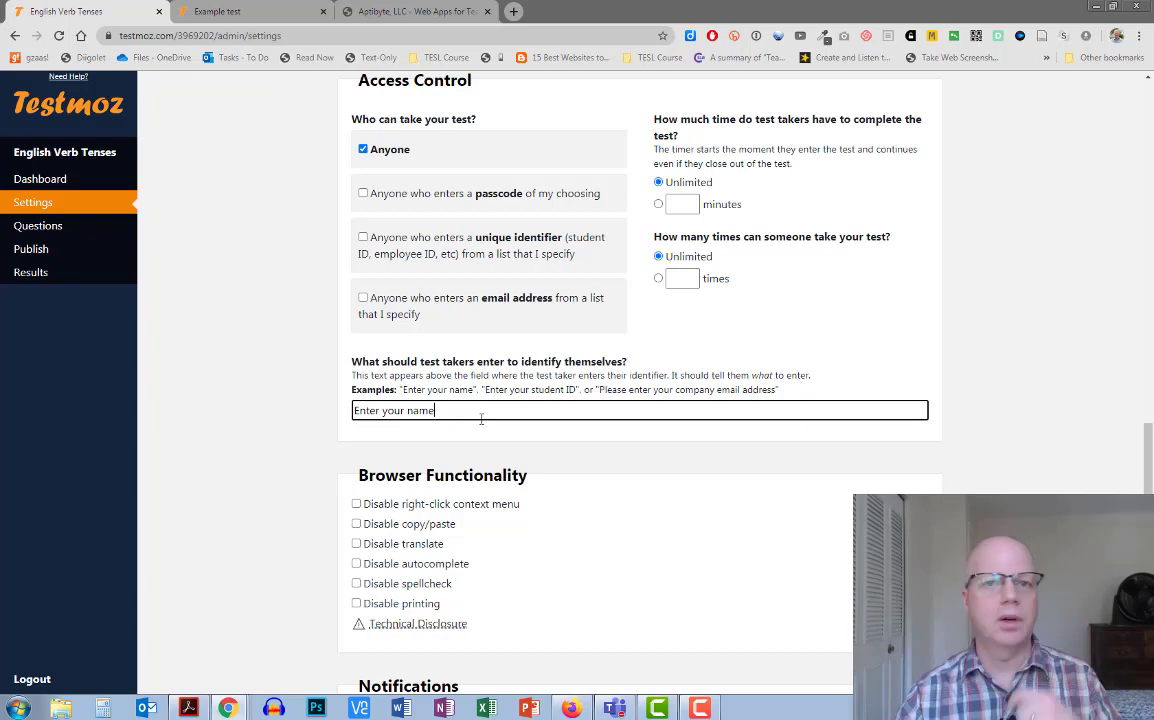
scroll(252, 481, "down", 3)
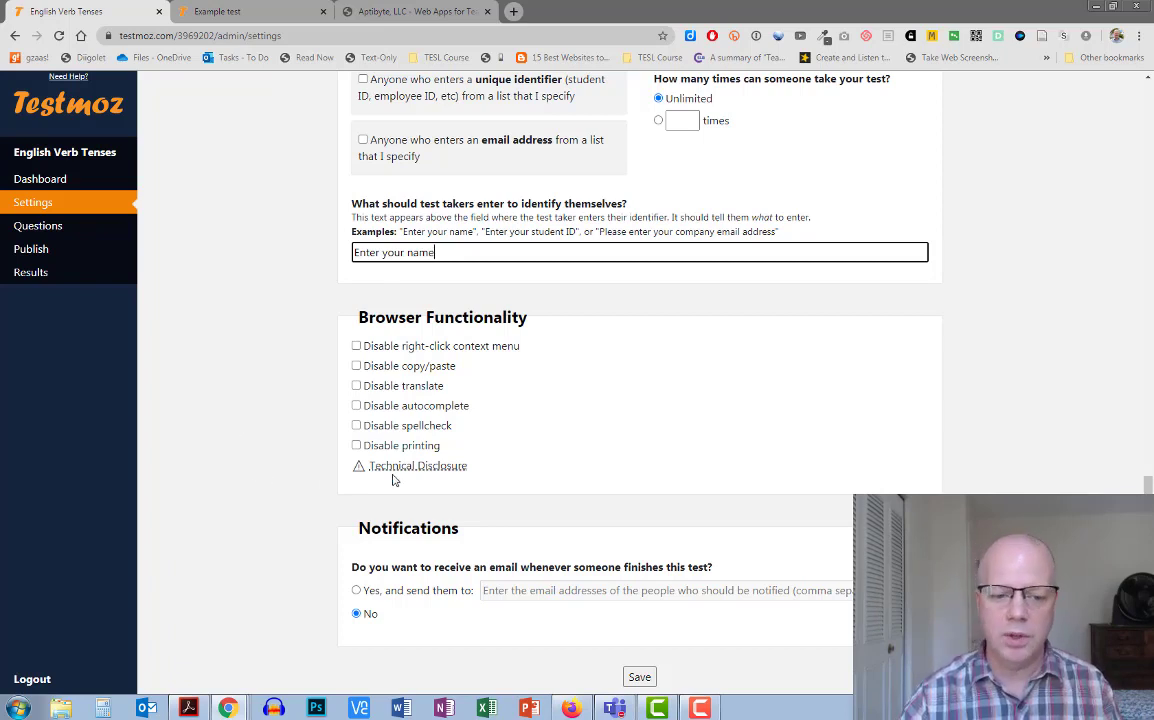
mouse_move(428, 467)
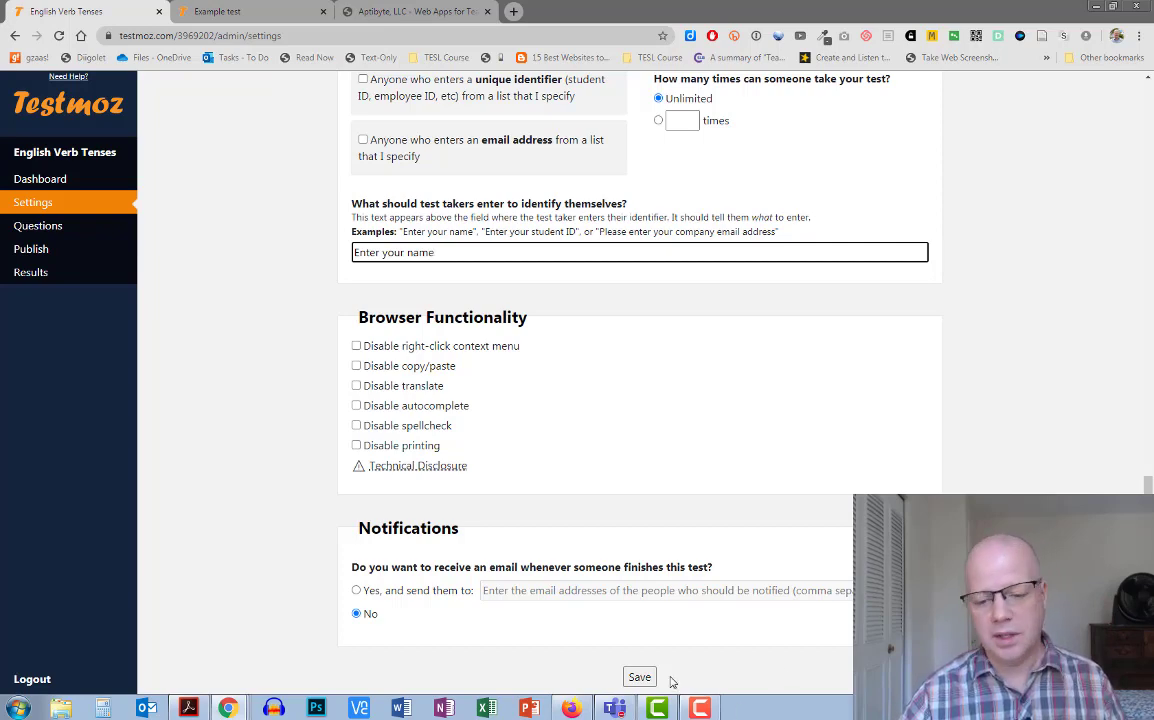
Step: Save the settings, review the three-question list, and keep 12 as question 1's correct answer
left_click(639, 677)
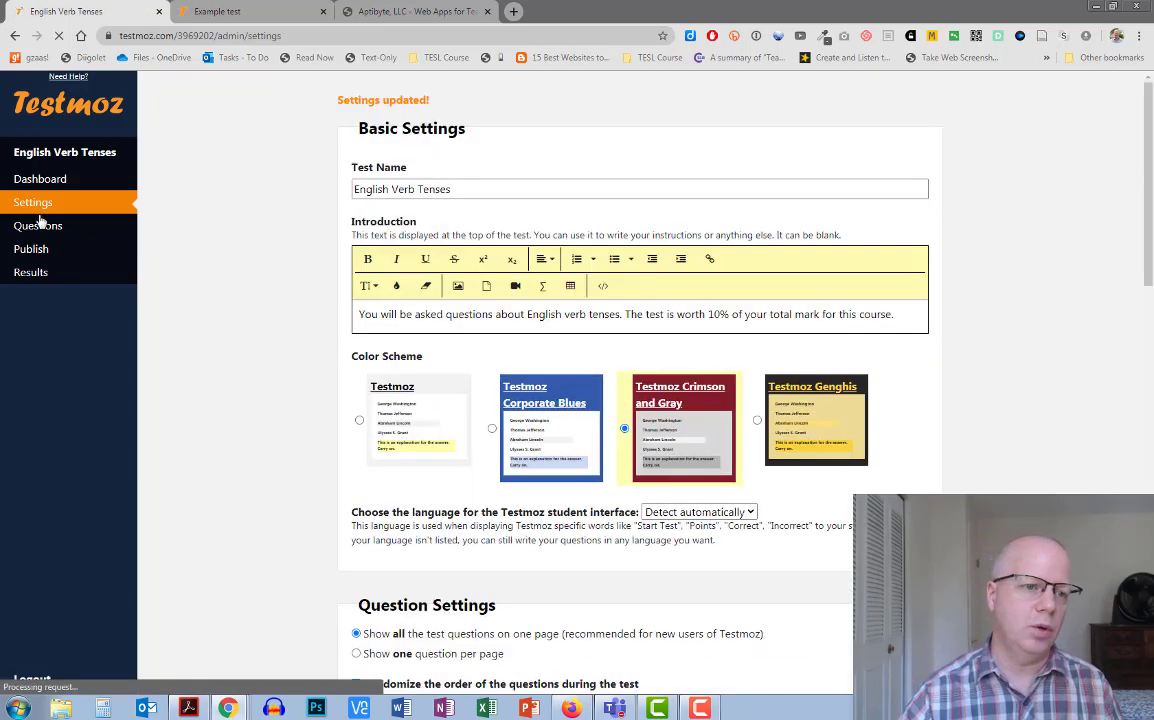
left_click(38, 226)
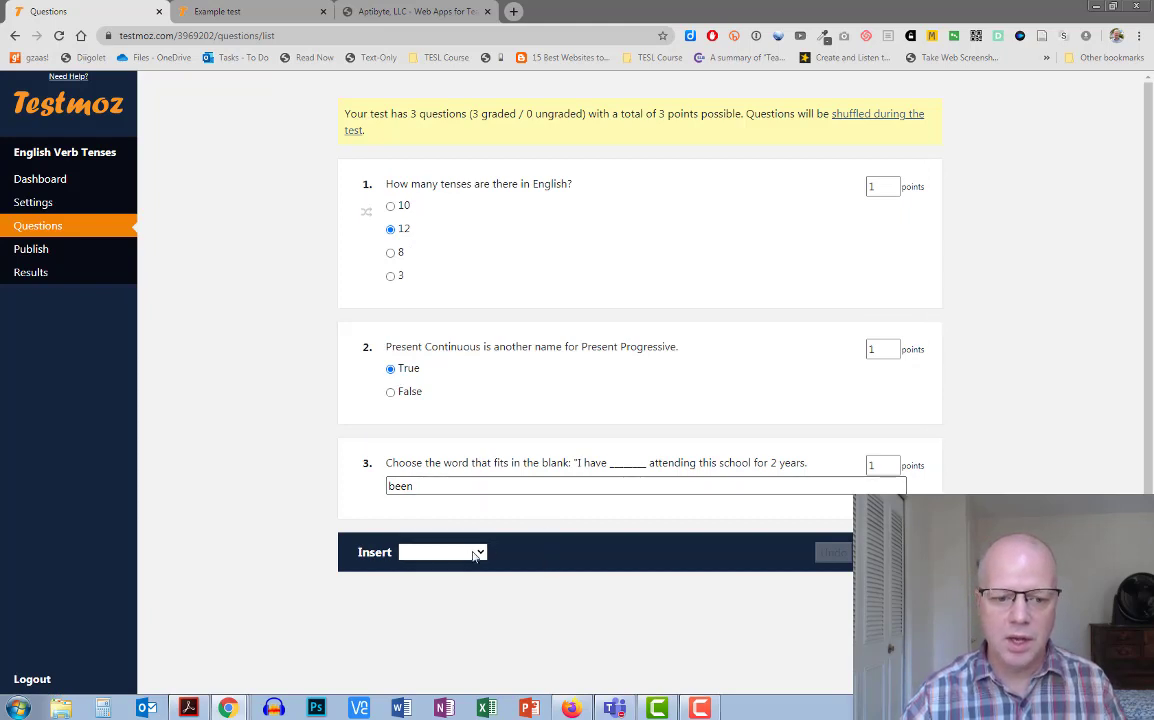
left_click(424, 549)
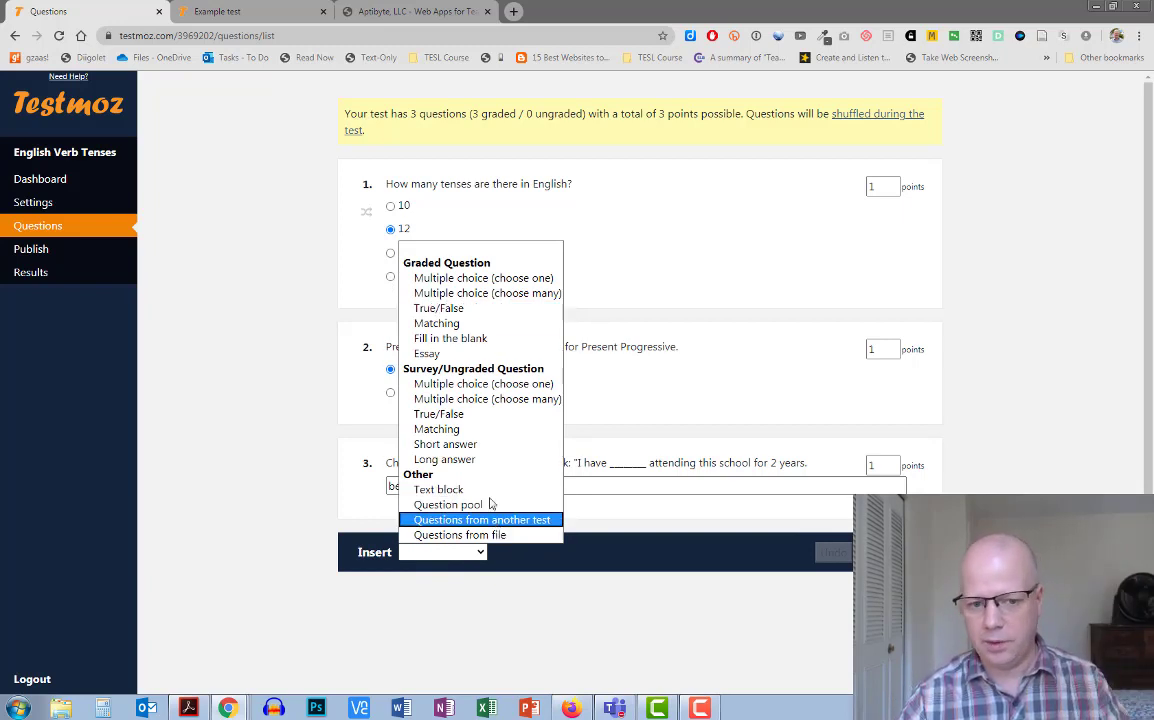
left_click(226, 363)
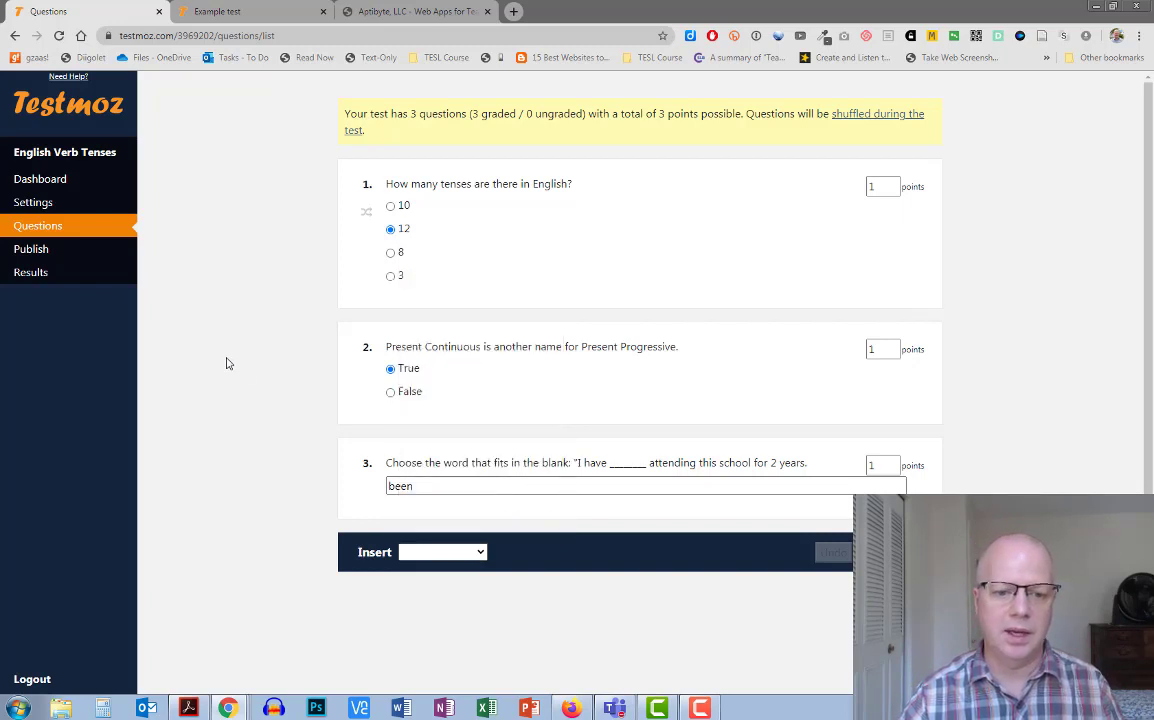
left_click(390, 252)
left_click(392, 230)
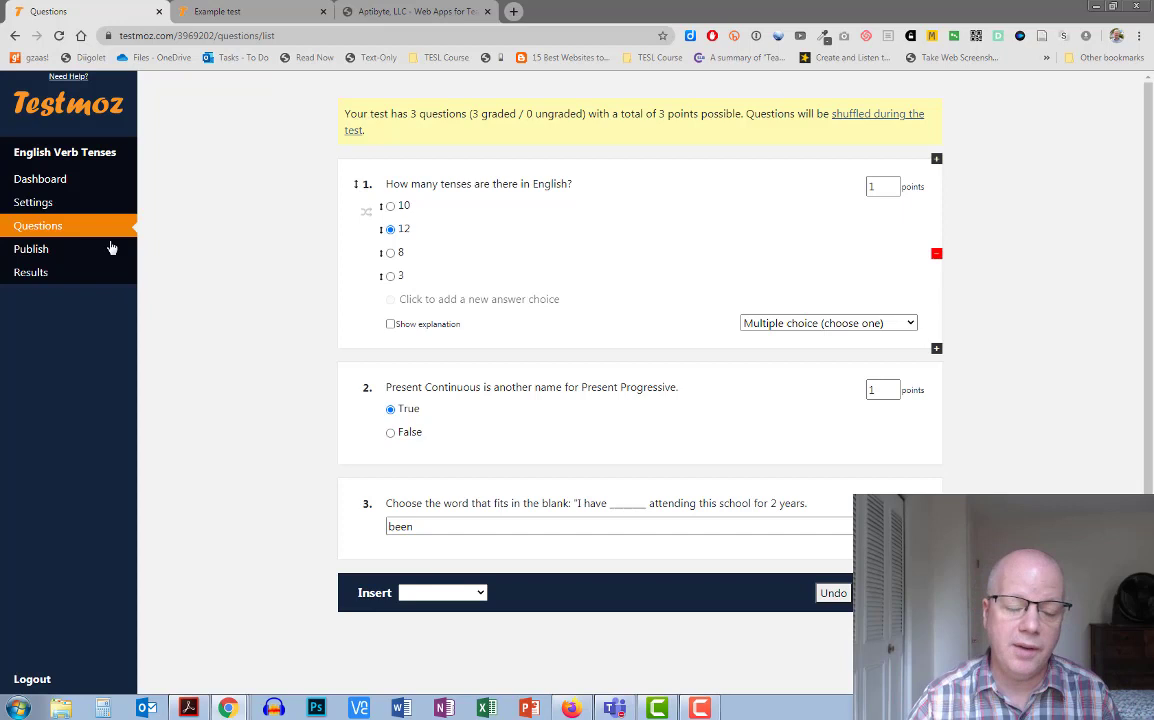
Step: Open the published test's student link and start it under a student's name
left_click(29, 249)
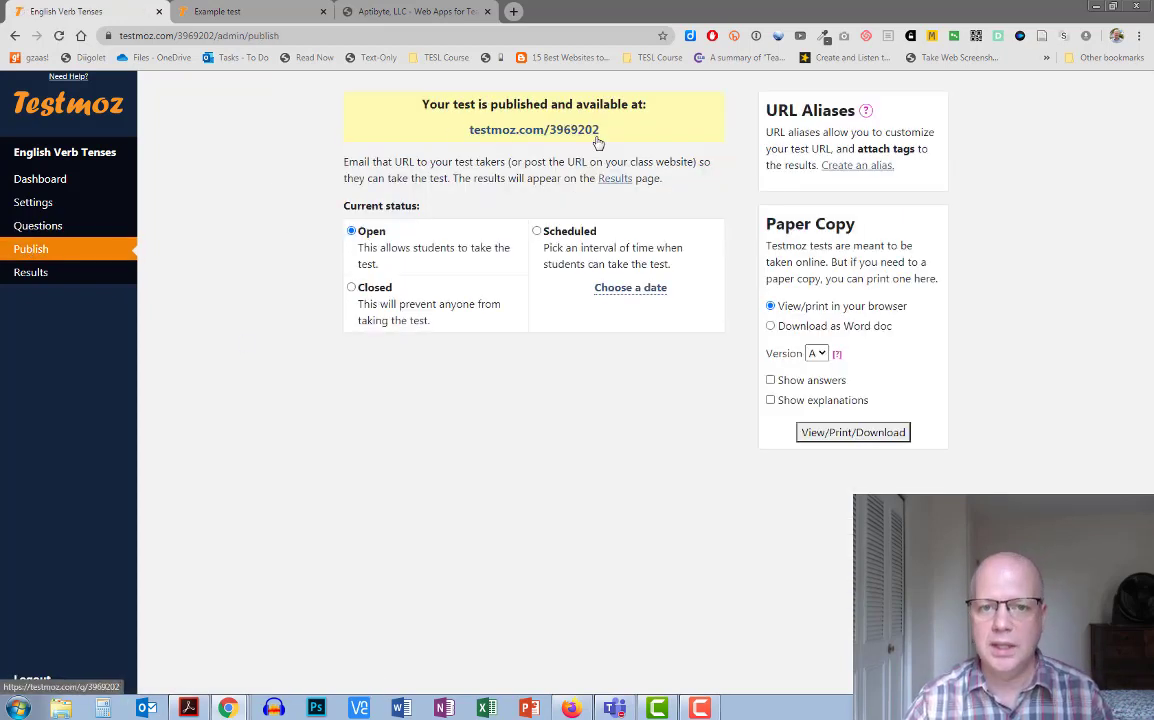
left_click(503, 136)
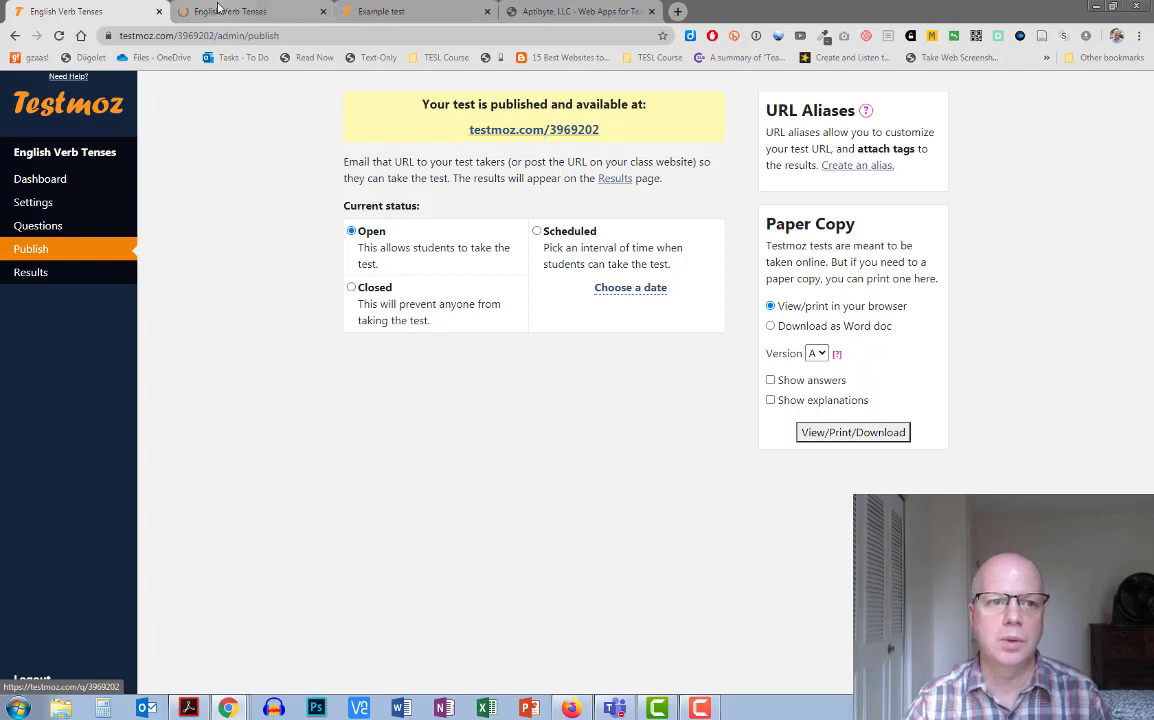
type("Nathan")
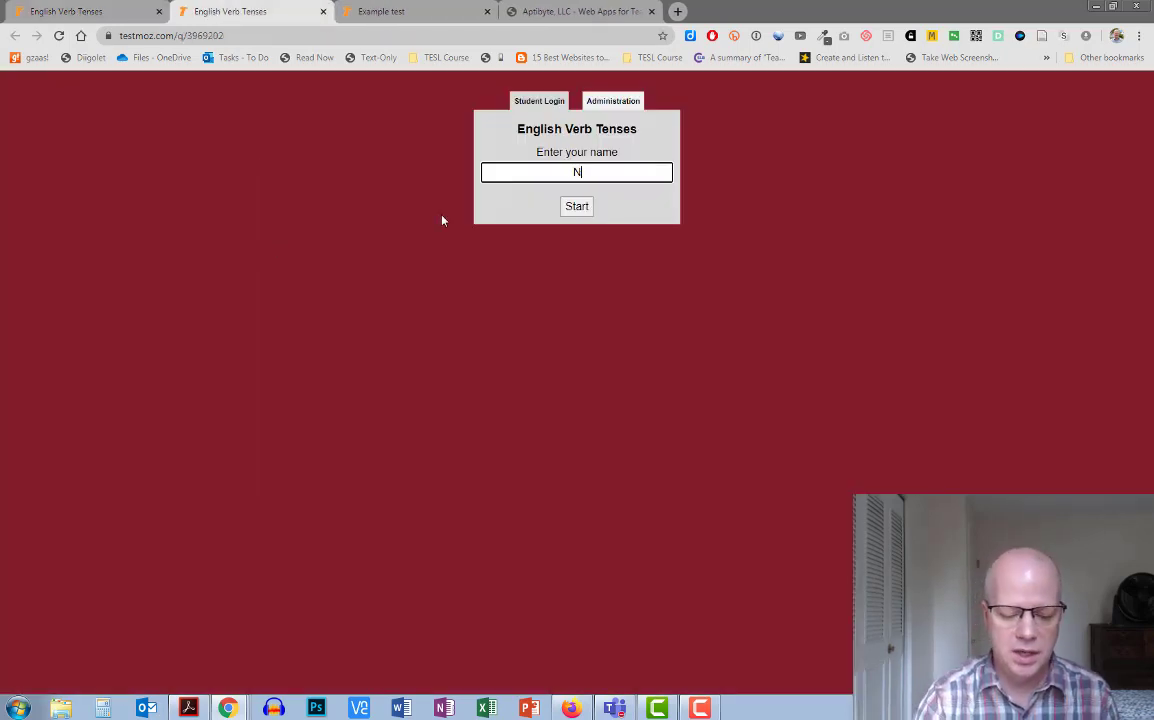
left_click(573, 212)
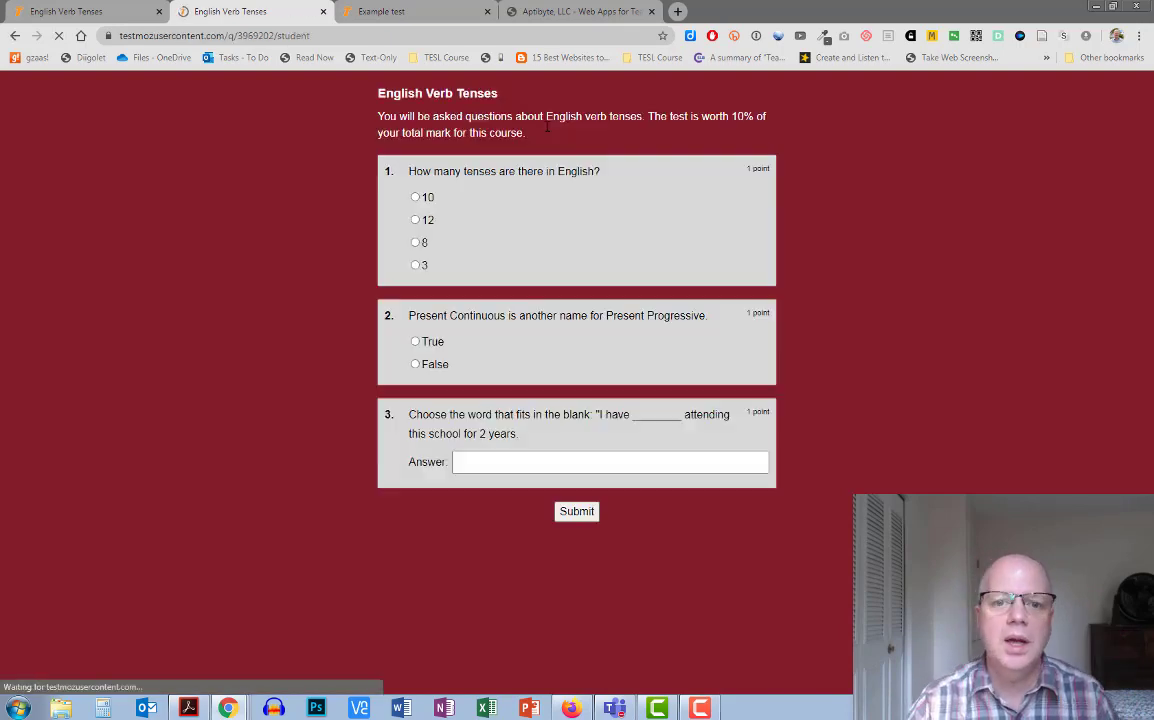
Step: Answer 12, True and 'been', then submit the test for marking
left_click(416, 221)
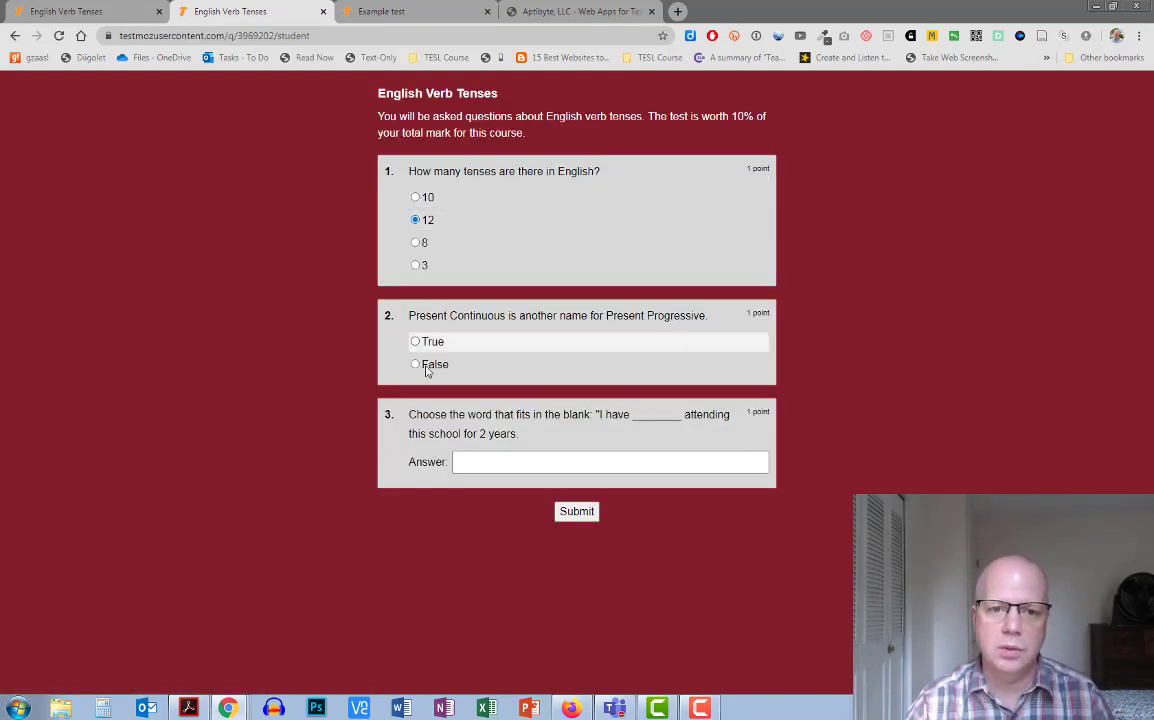
left_click(415, 341)
left_click(474, 466)
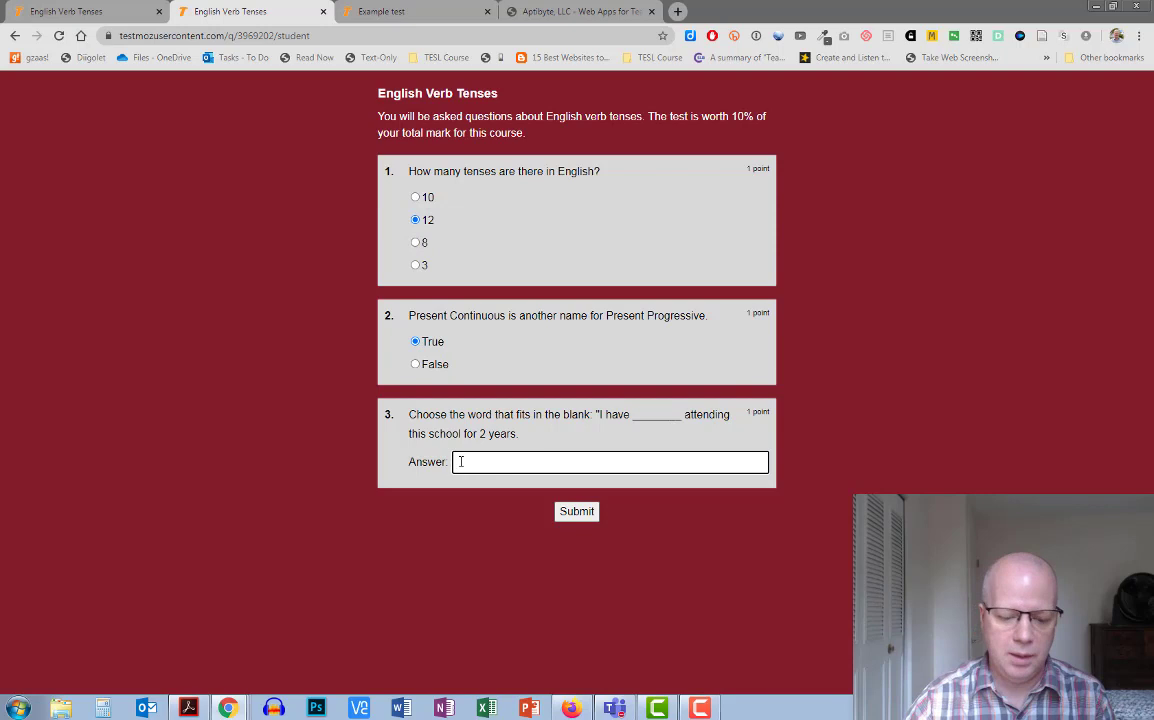
type("been")
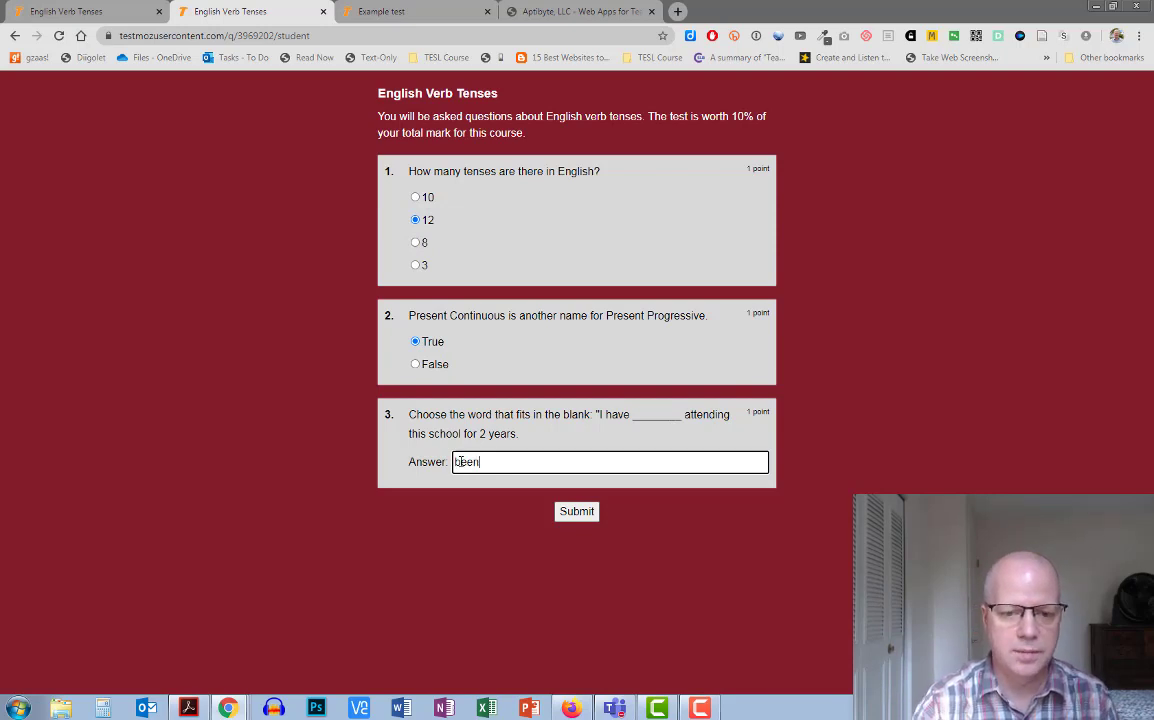
left_click(568, 511)
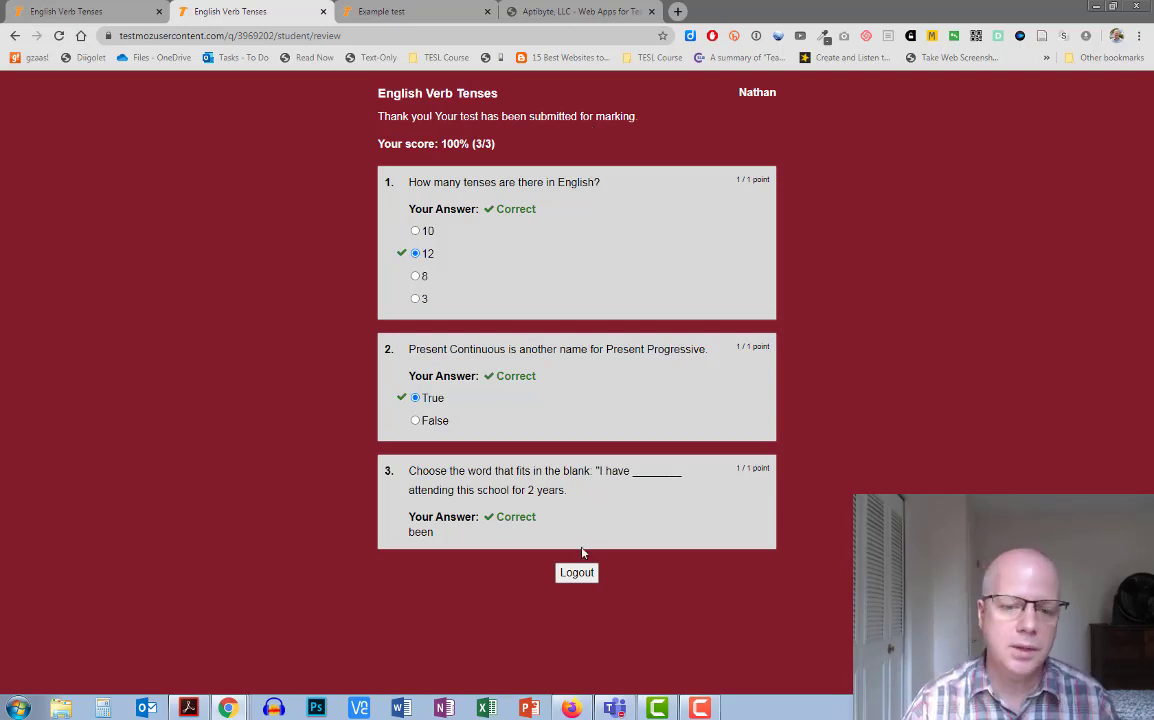
Step: Log out of the student session, log in with the admin password, and view the test's results
left_click(579, 573)
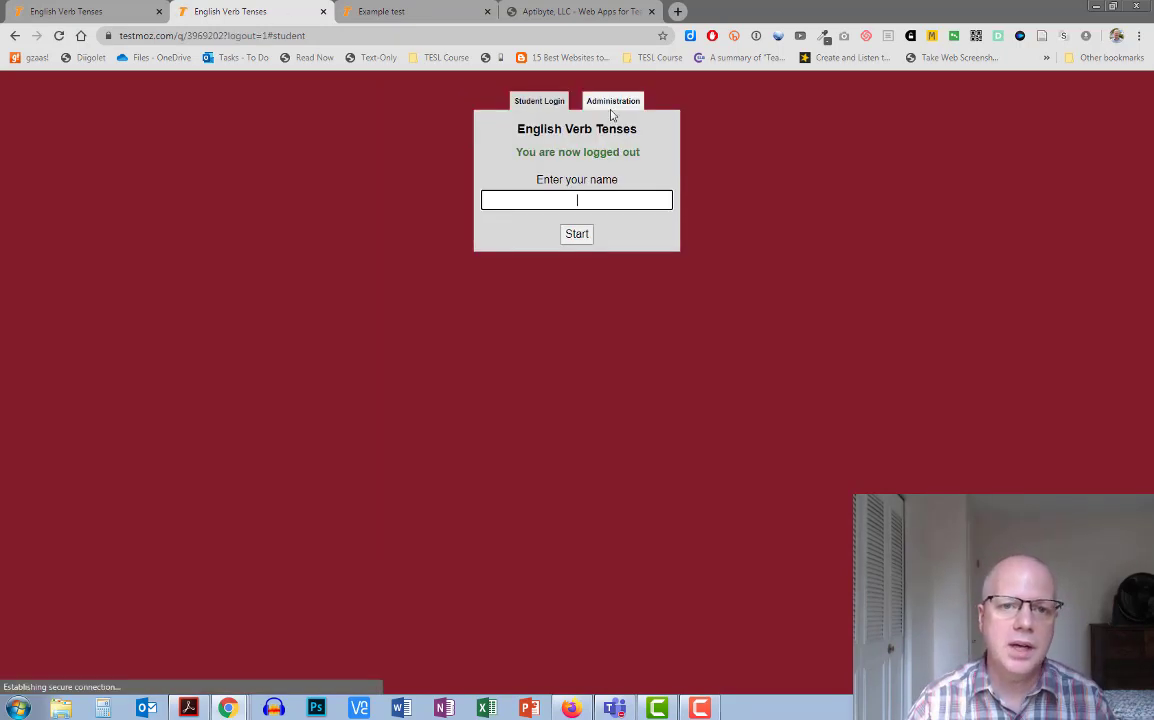
left_click(612, 103)
type("•••••")
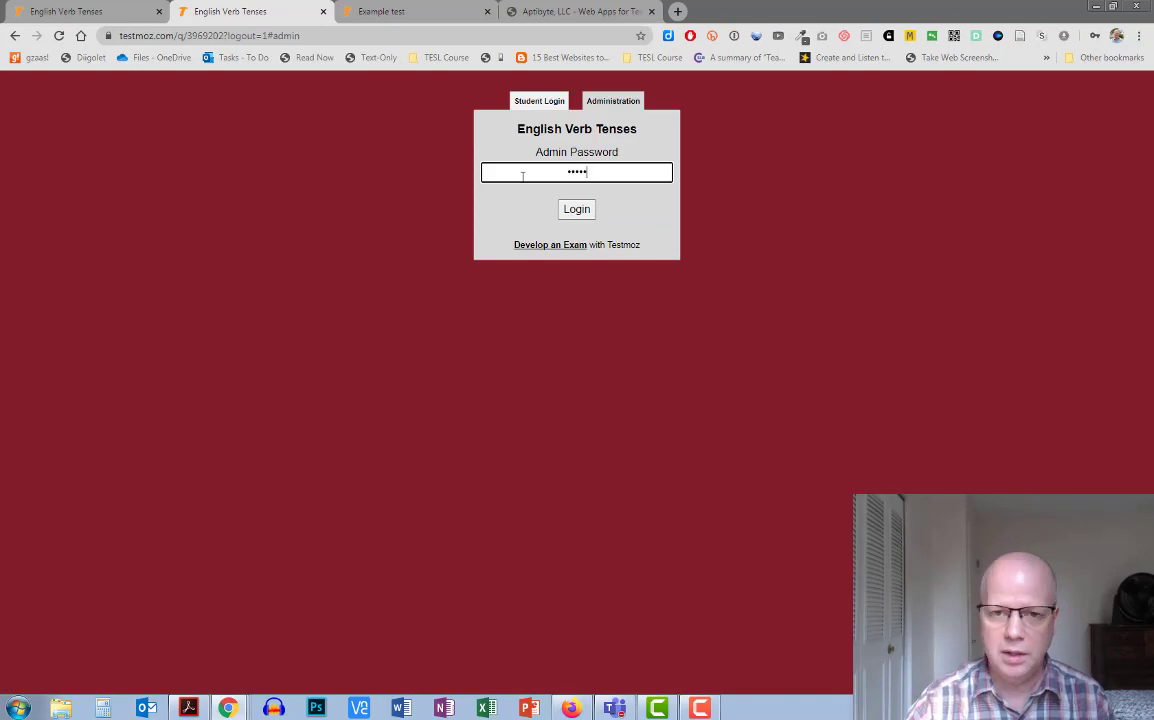
key("Return")
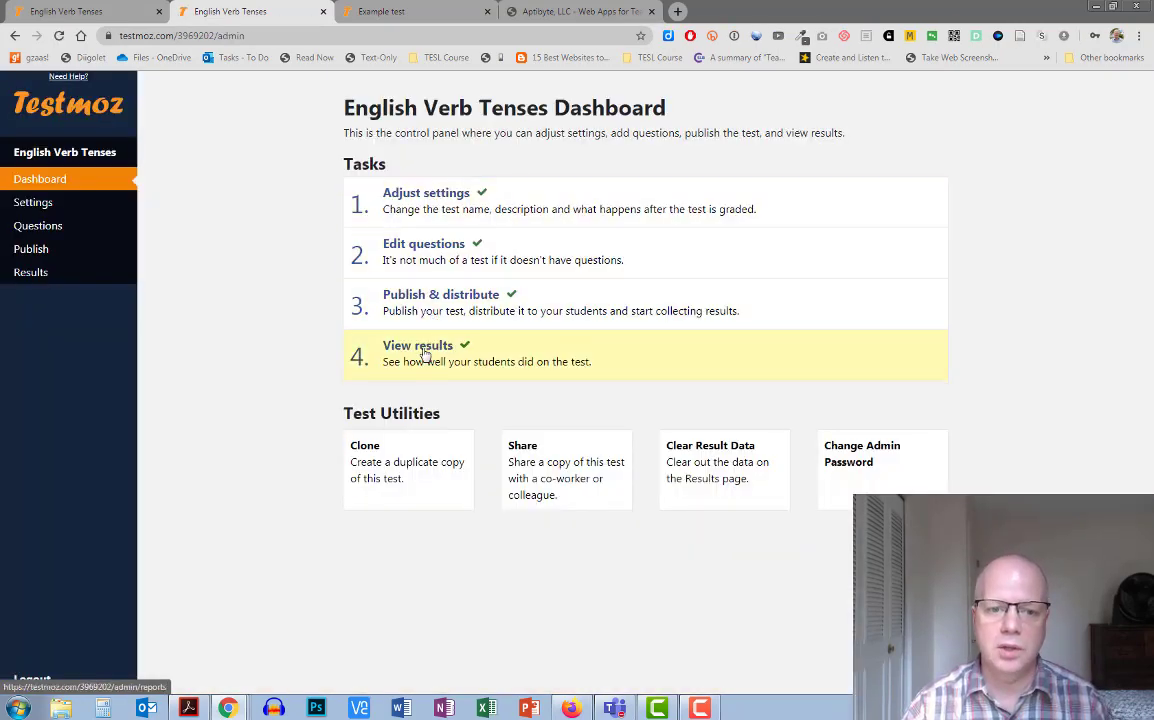
left_click(425, 352)
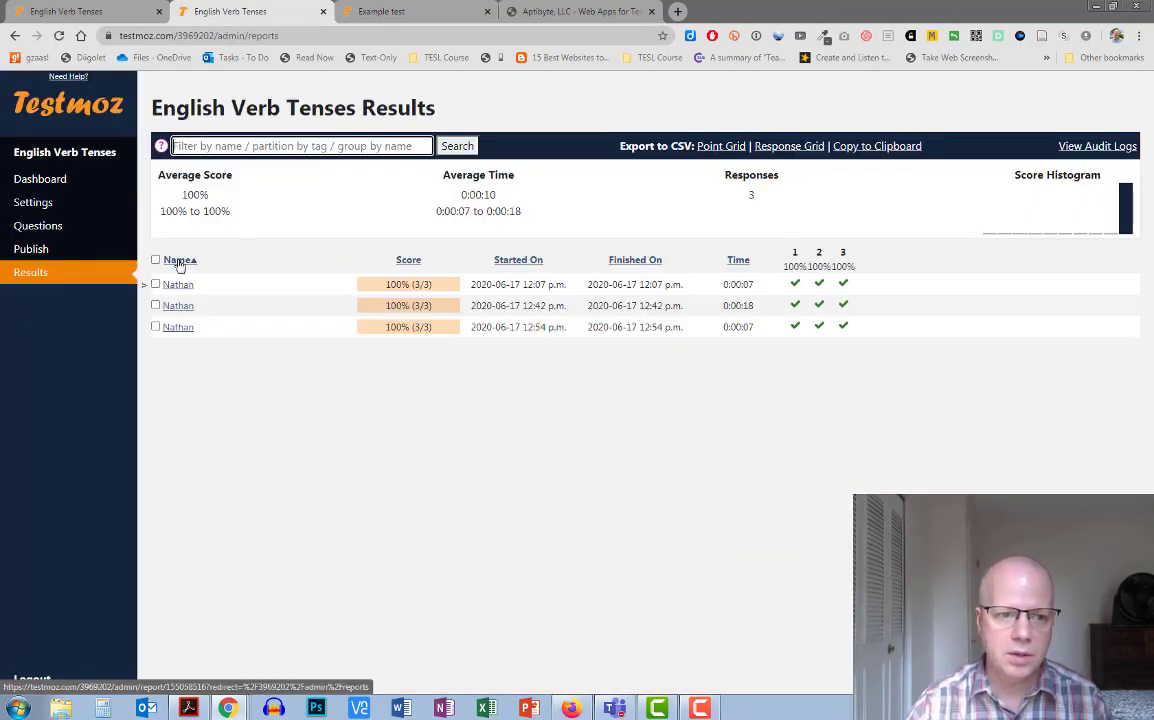